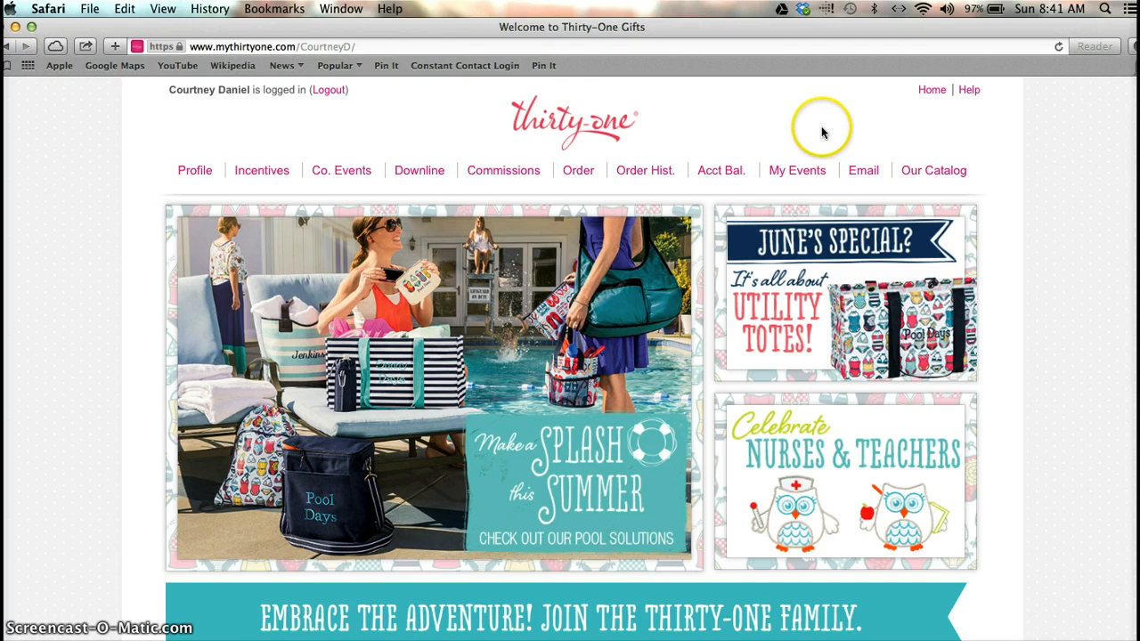
# Step: Go to My Events to see the event types and existing party events
pyautogui.click(791, 175)
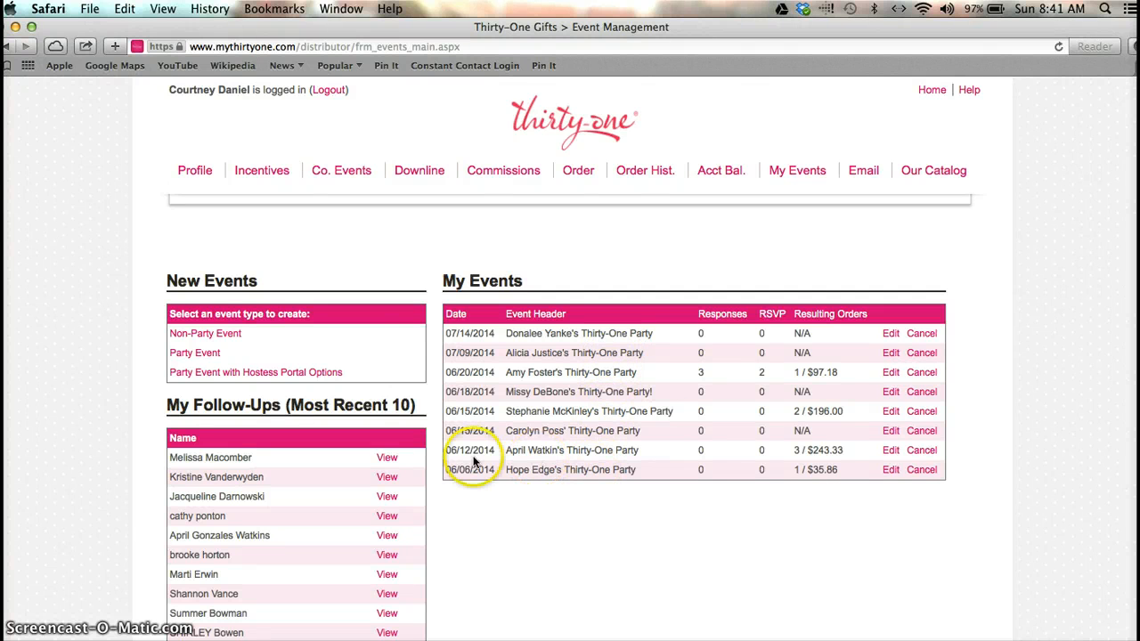
# Step: Create a hostess-portal party event dated 6/22/2014 with planned closing date 6/26/2014
pyautogui.click(309, 374)
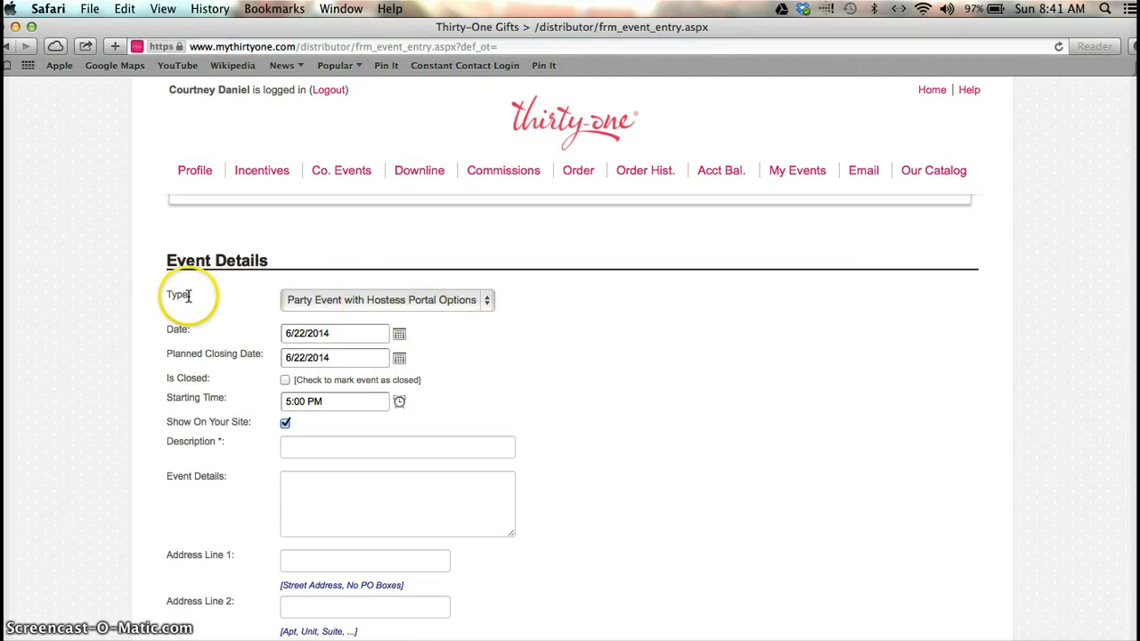
pyautogui.click(488, 303)
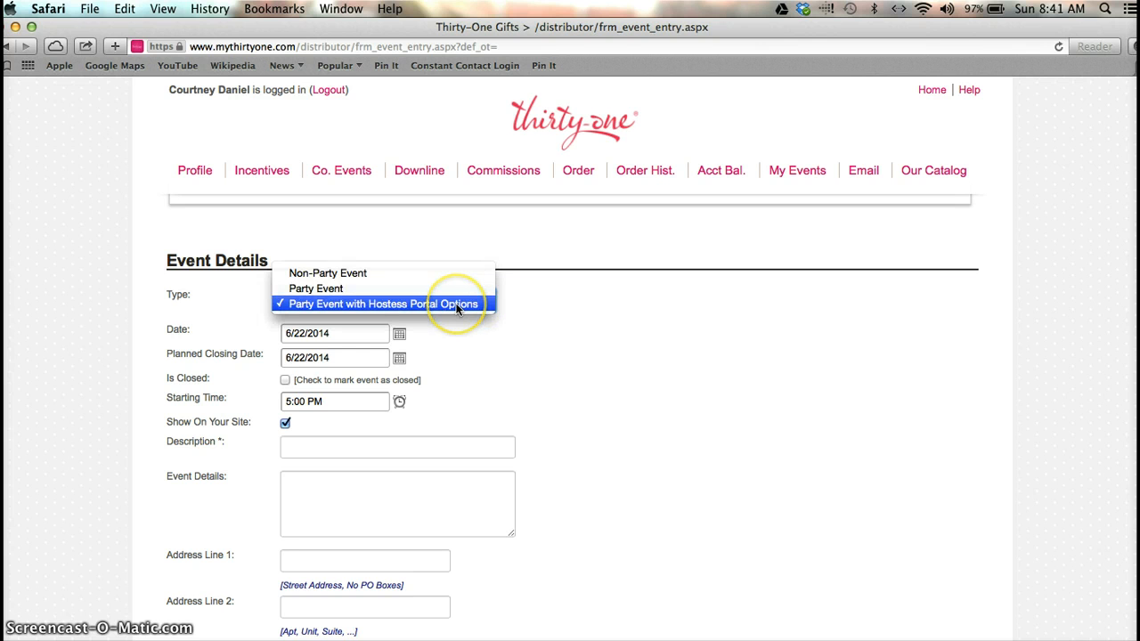
pyautogui.click(457, 306)
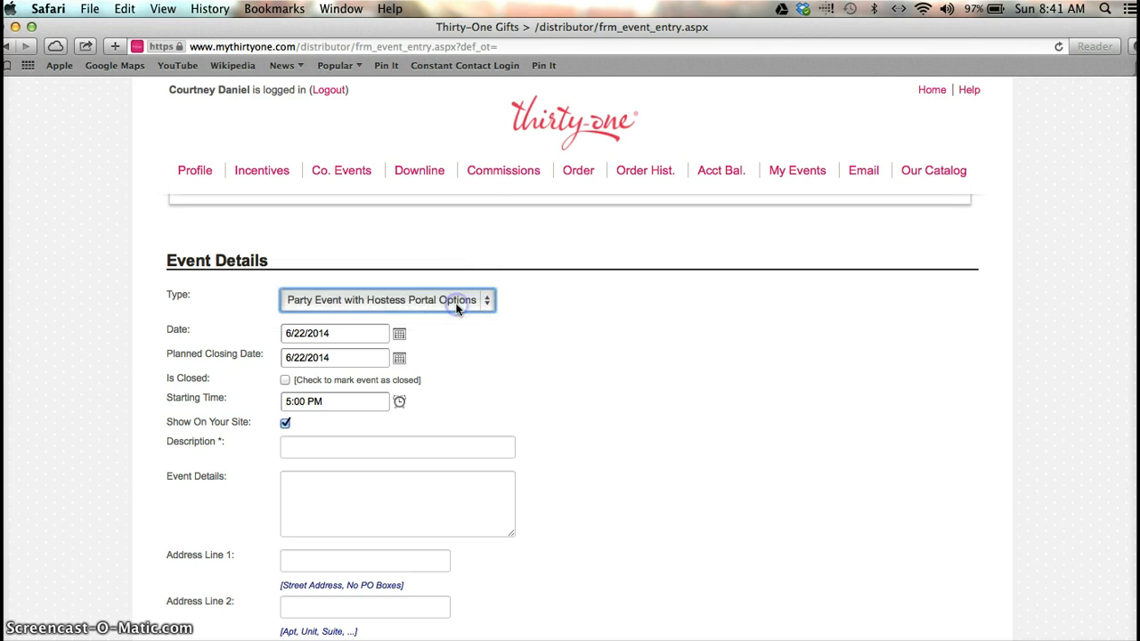
pyautogui.click(401, 336)
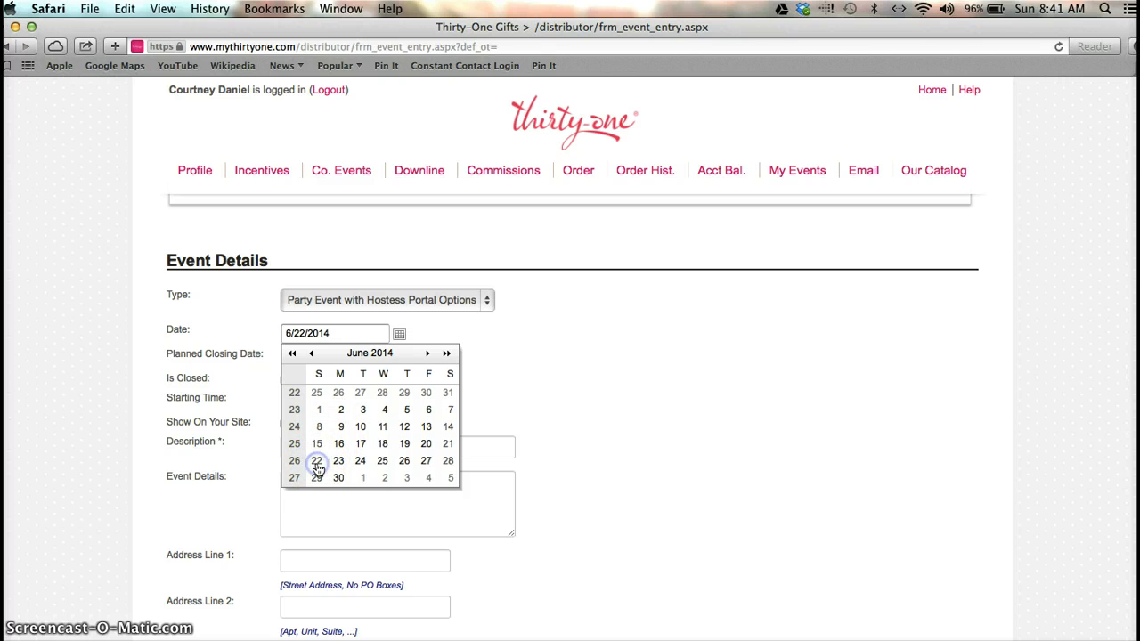
pyautogui.click(504, 354)
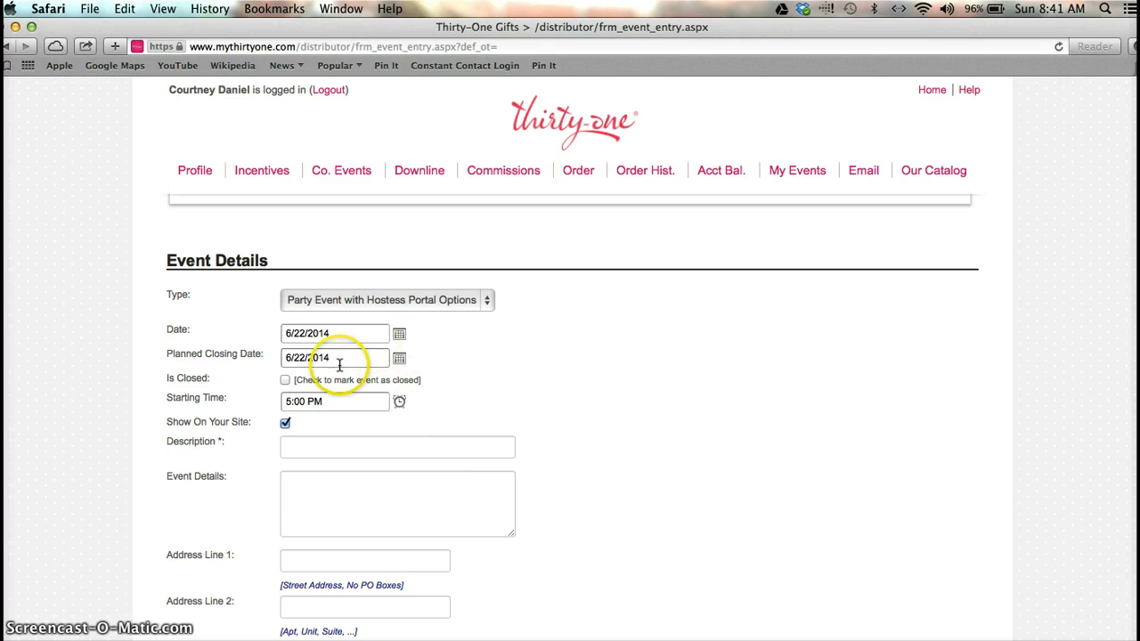
pyautogui.click(399, 358)
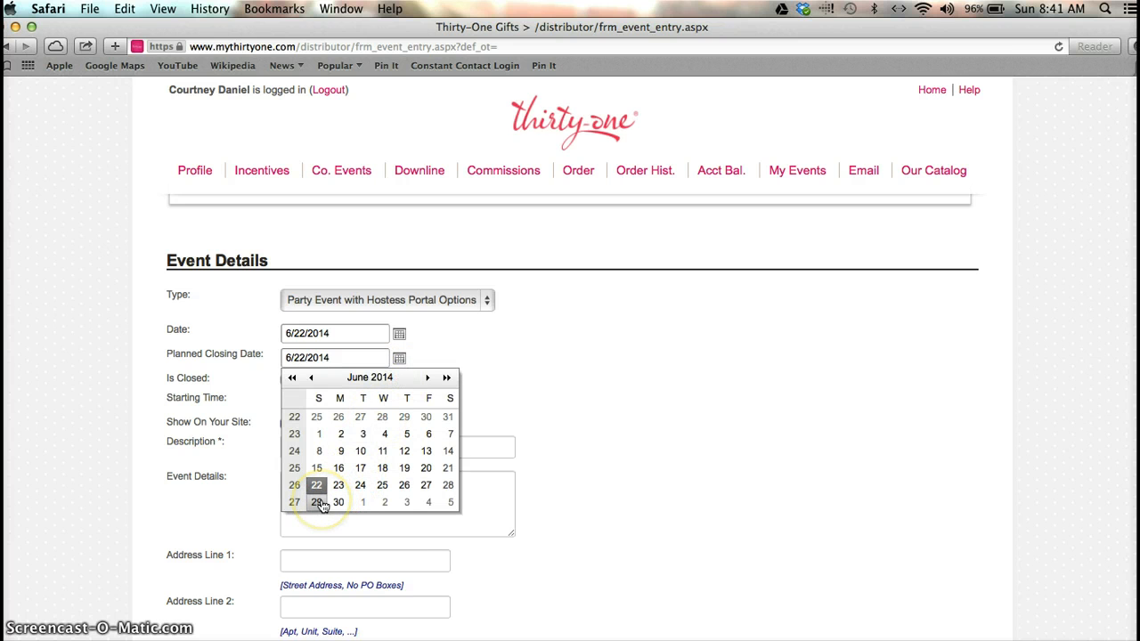
pyautogui.click(384, 485)
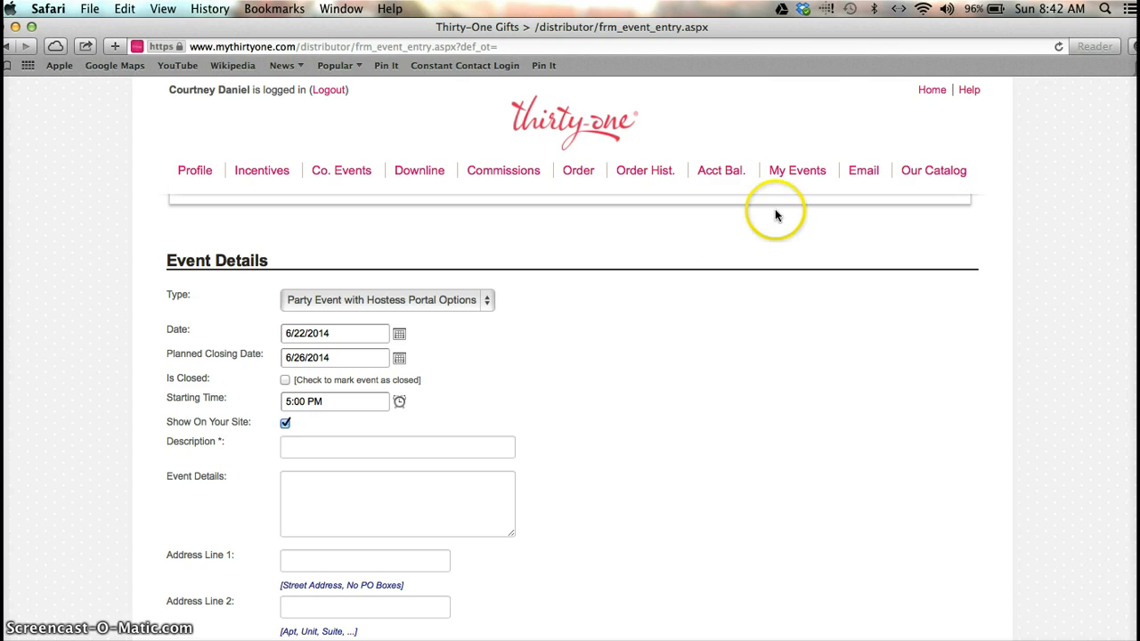
# Step: Enter the host's Thirty-One Party title as the event description, then move into Event Details
pyautogui.click(297, 396)
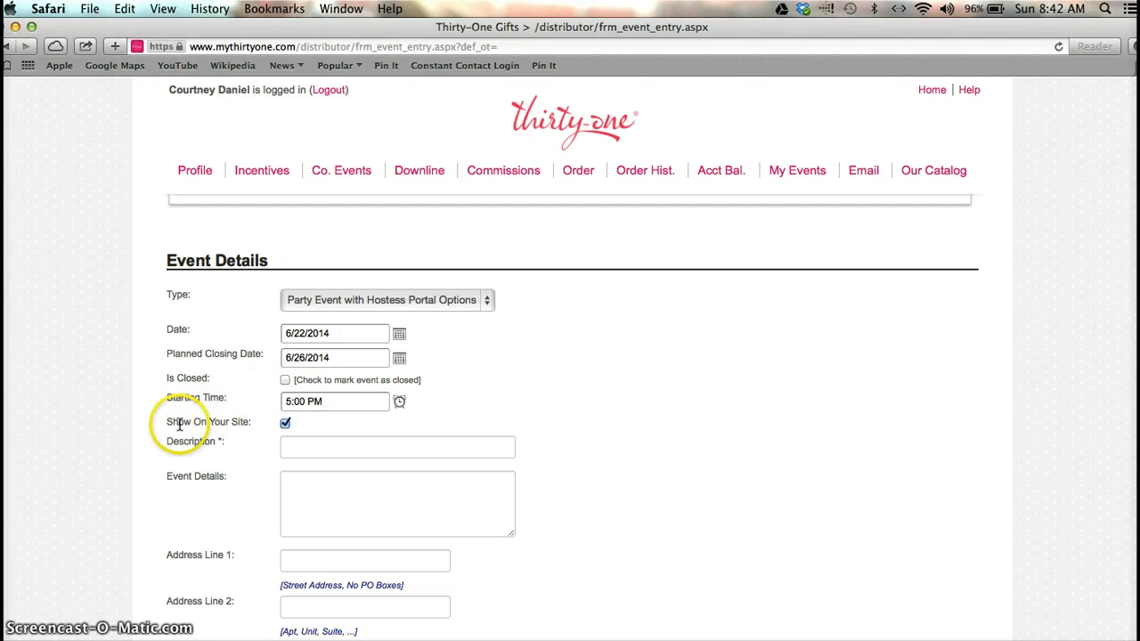
pyautogui.click(295, 449)
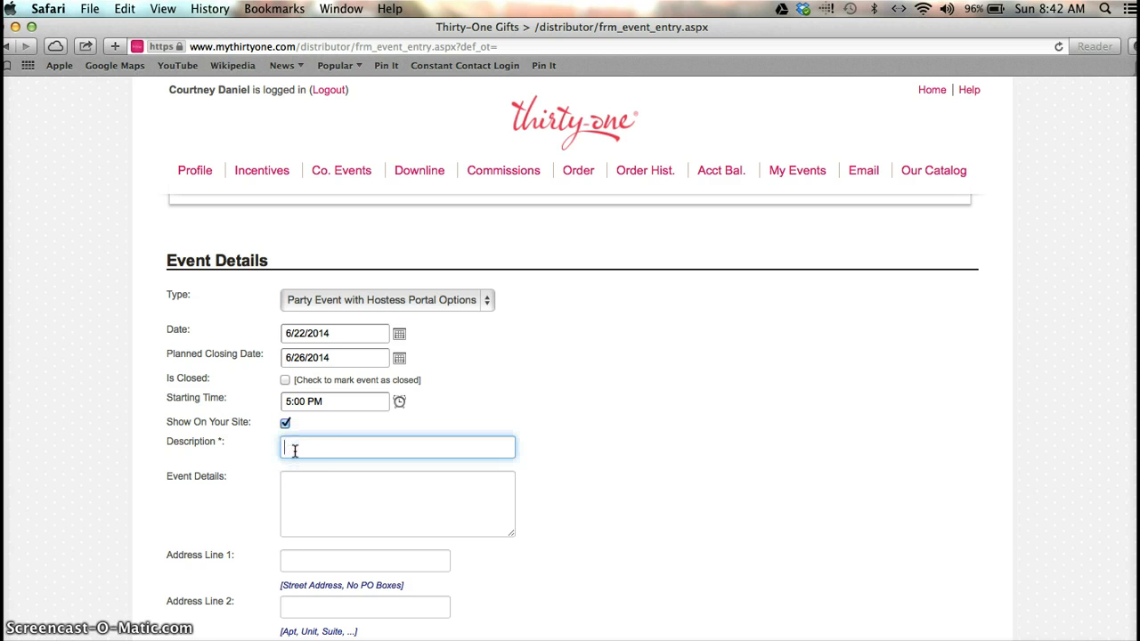
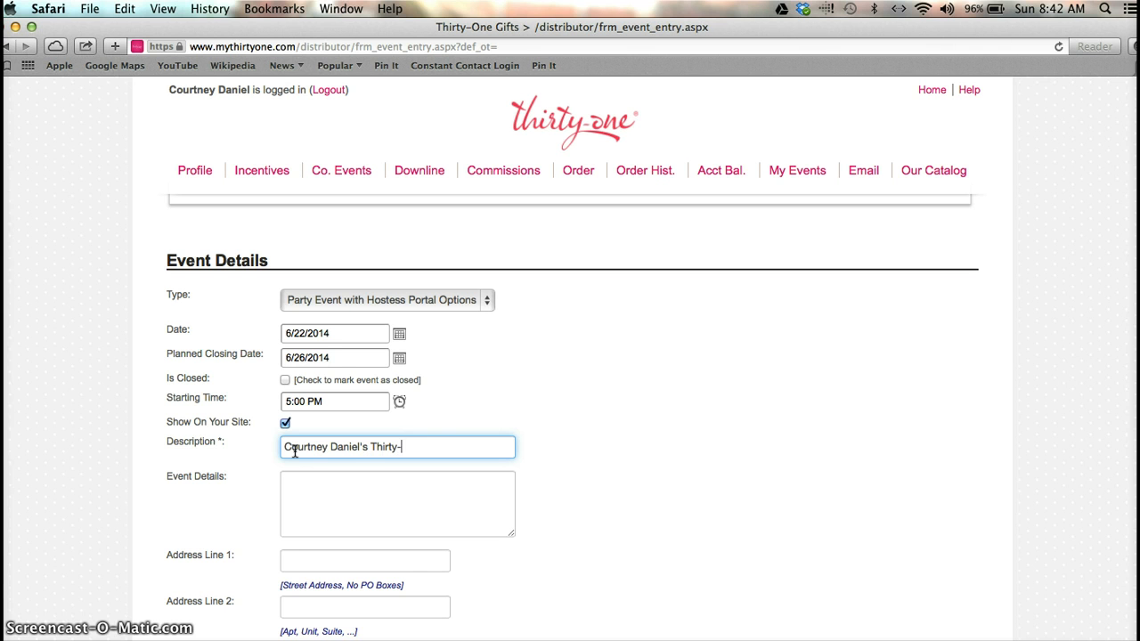
pyautogui.write('One Party')
pyautogui.click(252, 497)
pyautogui.click(309, 501)
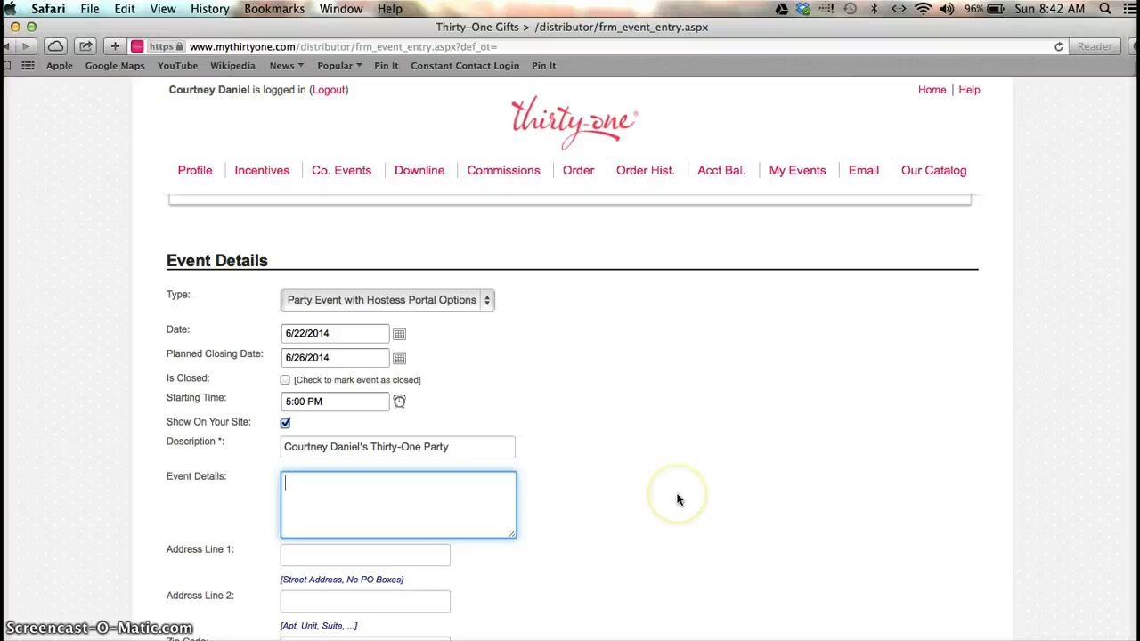
pyautogui.scroll(-3, 677, 500)
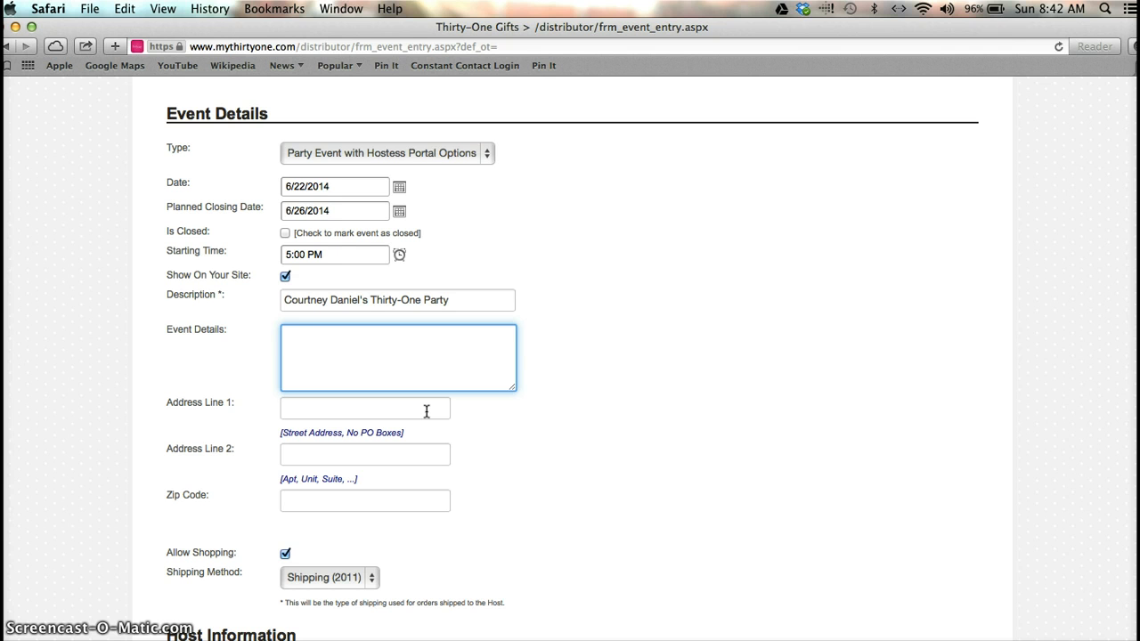
# Step: Enter the party's street address and zip code, and select the matching city and county
pyautogui.click(427, 411)
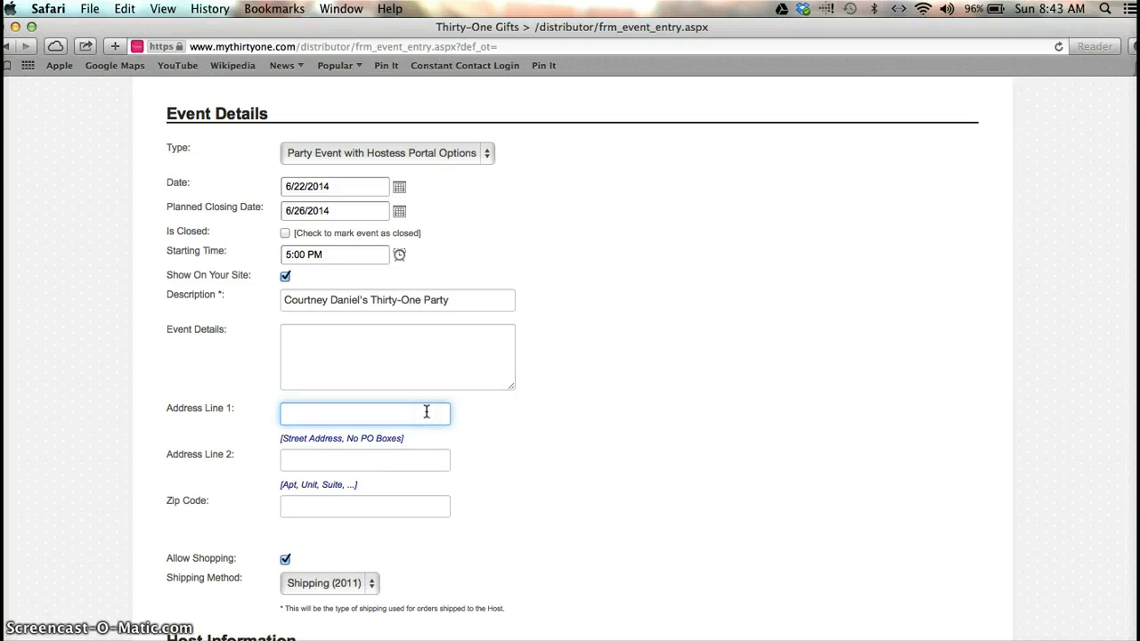
pyautogui.press('Tab')
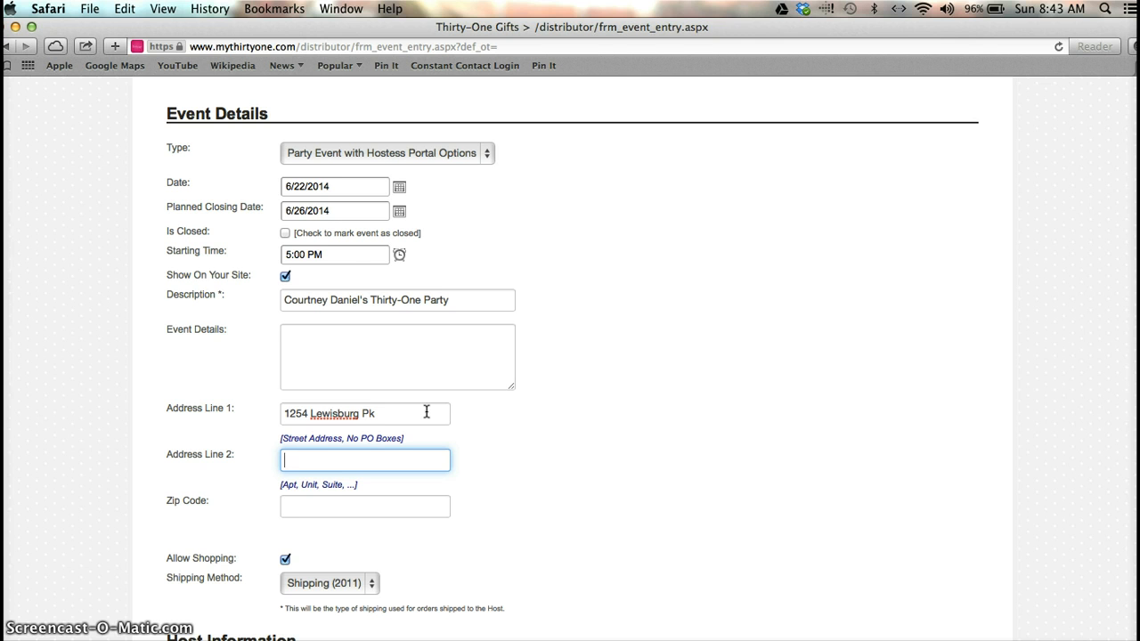
pyautogui.press('Tab')
pyautogui.write('37')
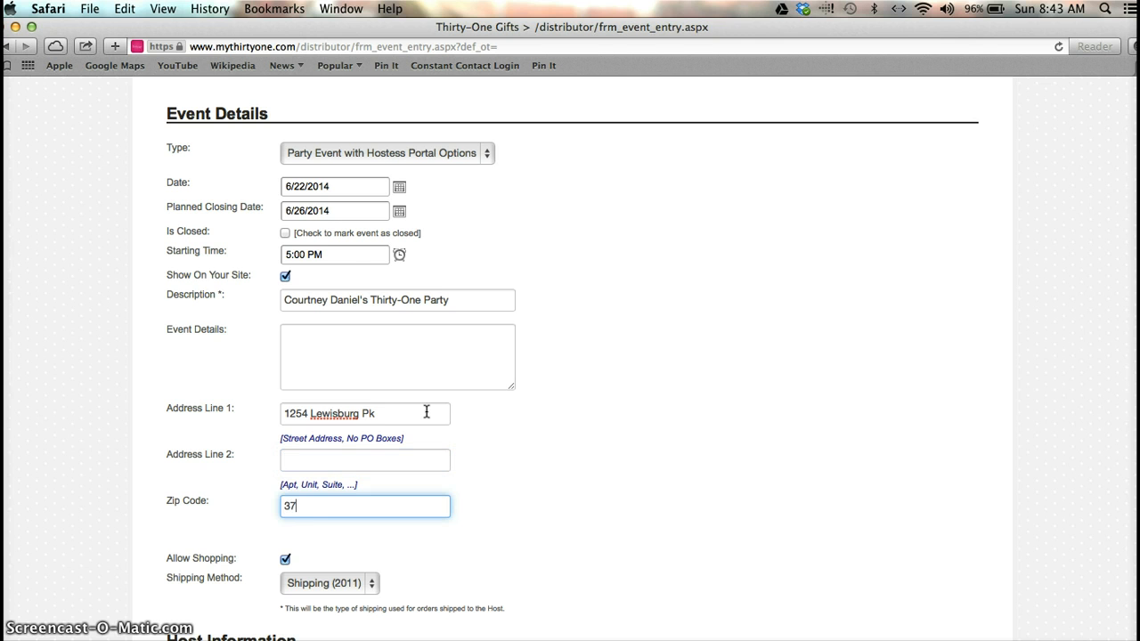
pyautogui.write('064')
pyautogui.press('Tab')
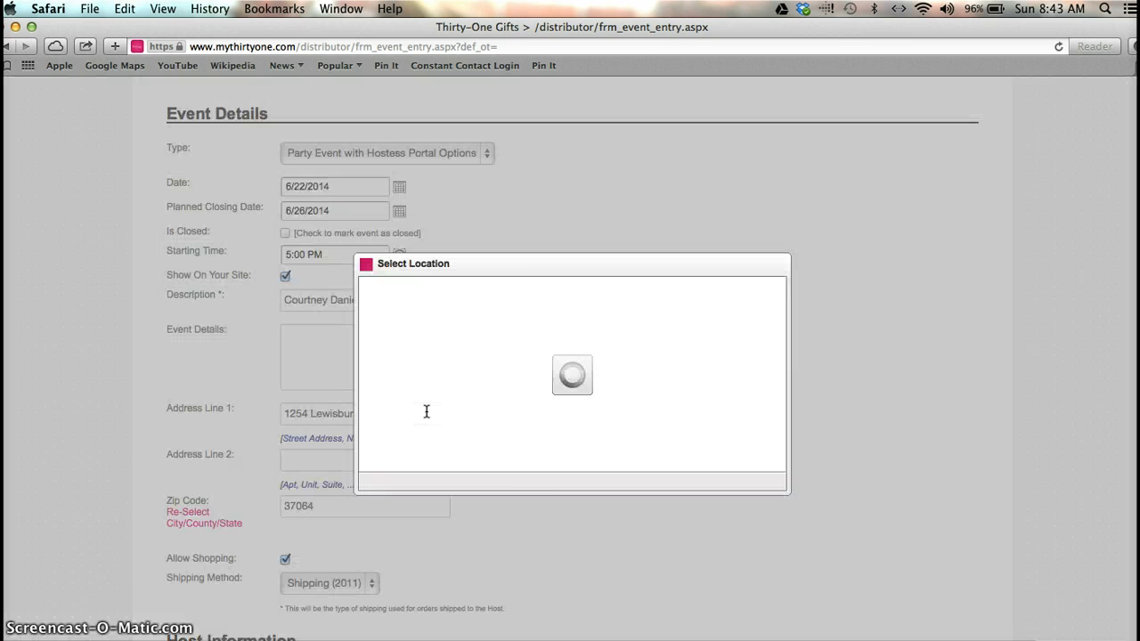
pyautogui.click(711, 364)
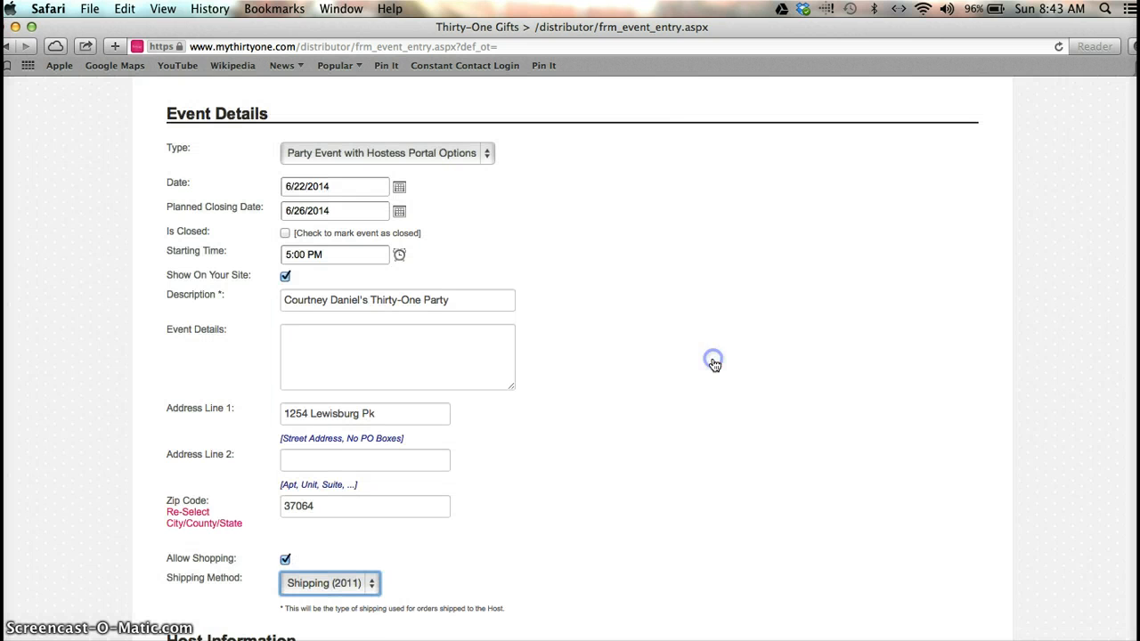
pyautogui.scroll(-3, 636, 454)
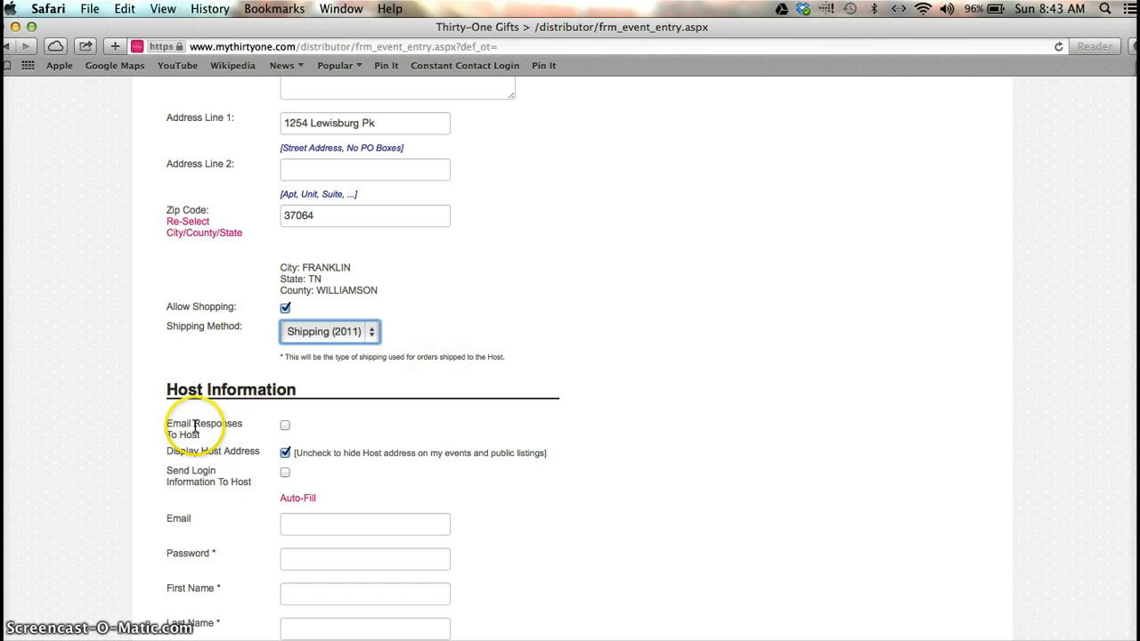
pyautogui.scroll(-4, 533, 436)
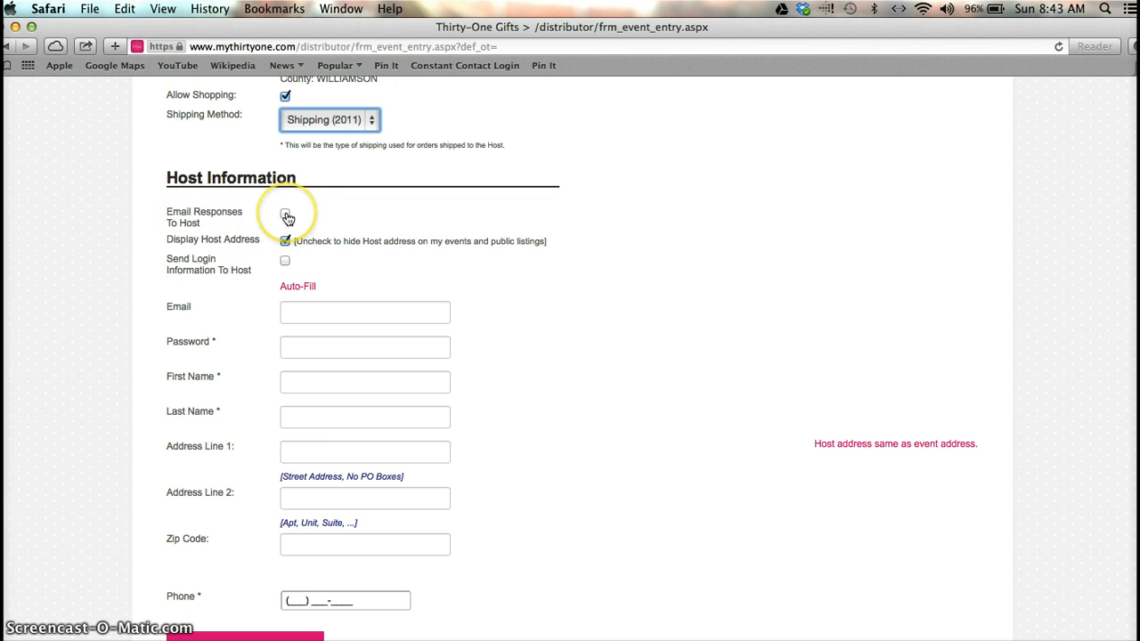
pyautogui.click(286, 217)
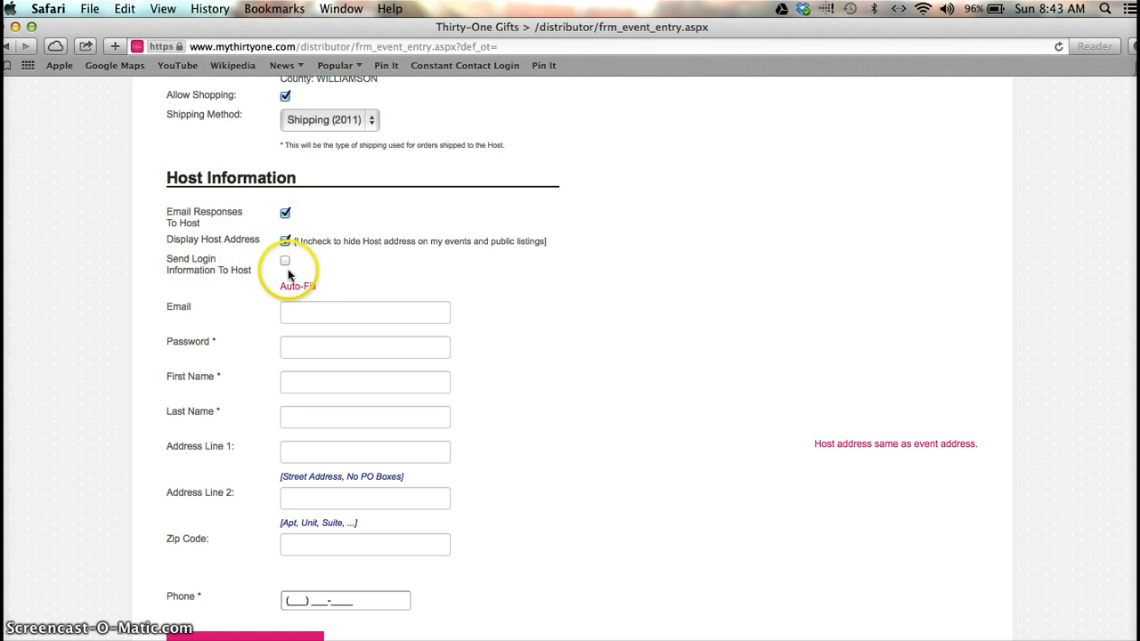
pyautogui.click(285, 262)
pyautogui.click(286, 261)
pyautogui.click(285, 213)
# Step: Turn on e-mailing responses and login details to the host, and enter the host's e-mail address
pyautogui.click(283, 215)
pyautogui.click(287, 264)
pyautogui.click(306, 315)
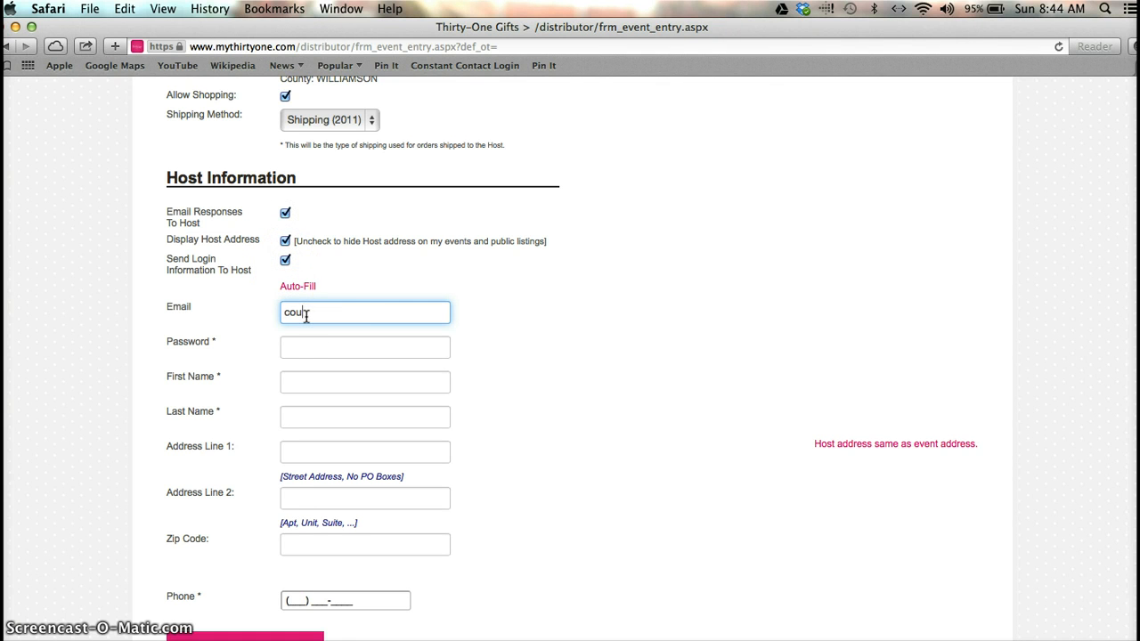
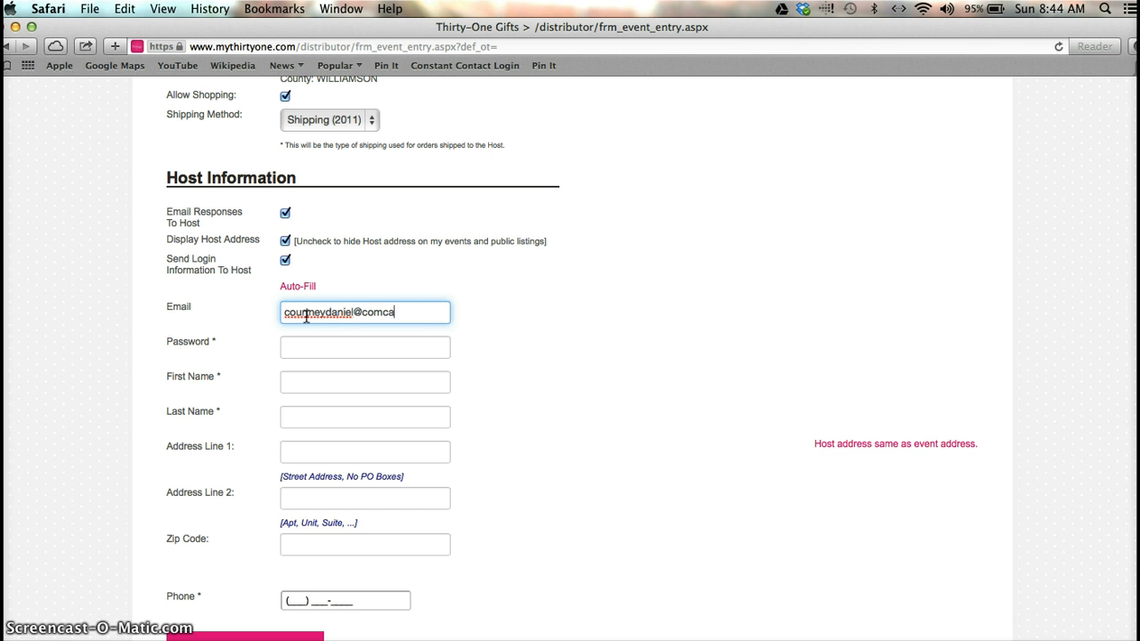
pyautogui.click(222, 341)
# Step: Type the host's login password and fill in the host's first and last name
pyautogui.click(315, 339)
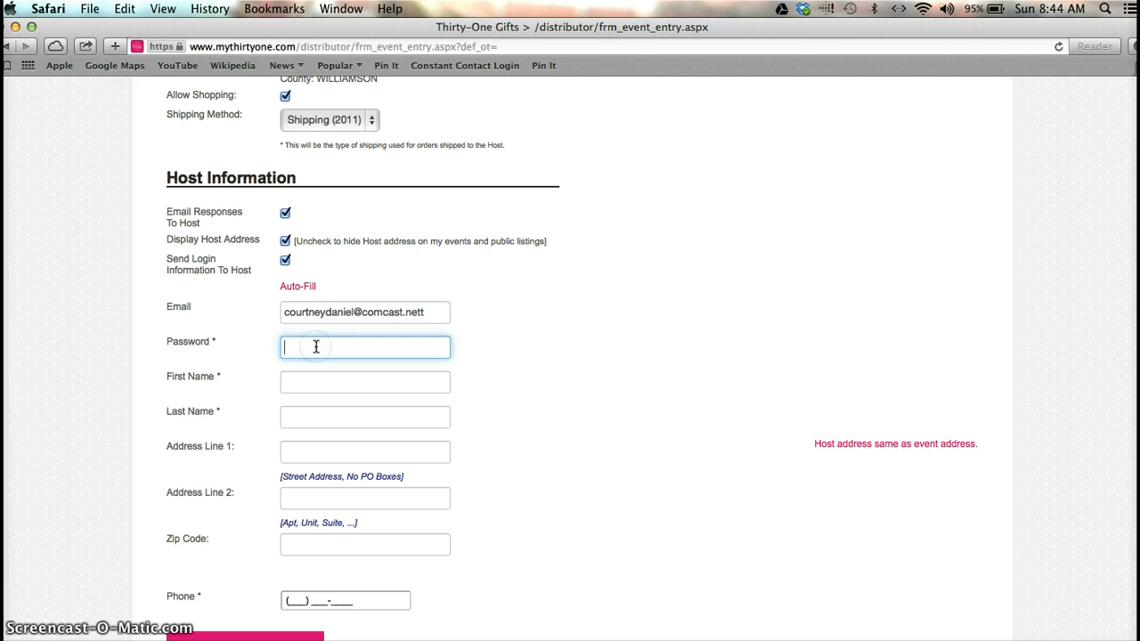
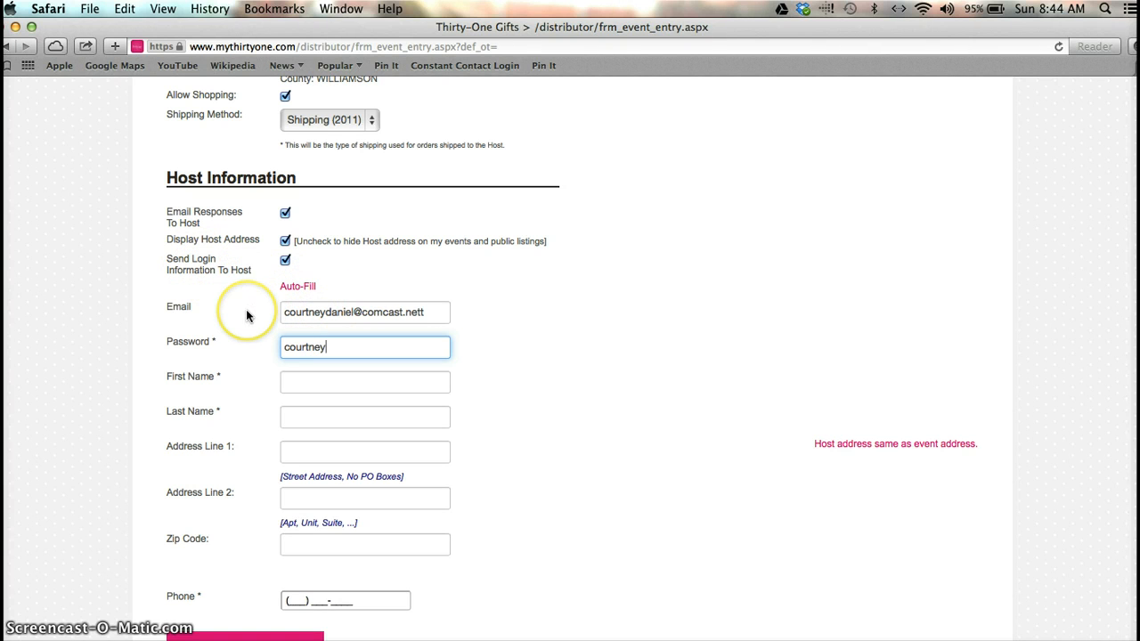
pyautogui.click(306, 385)
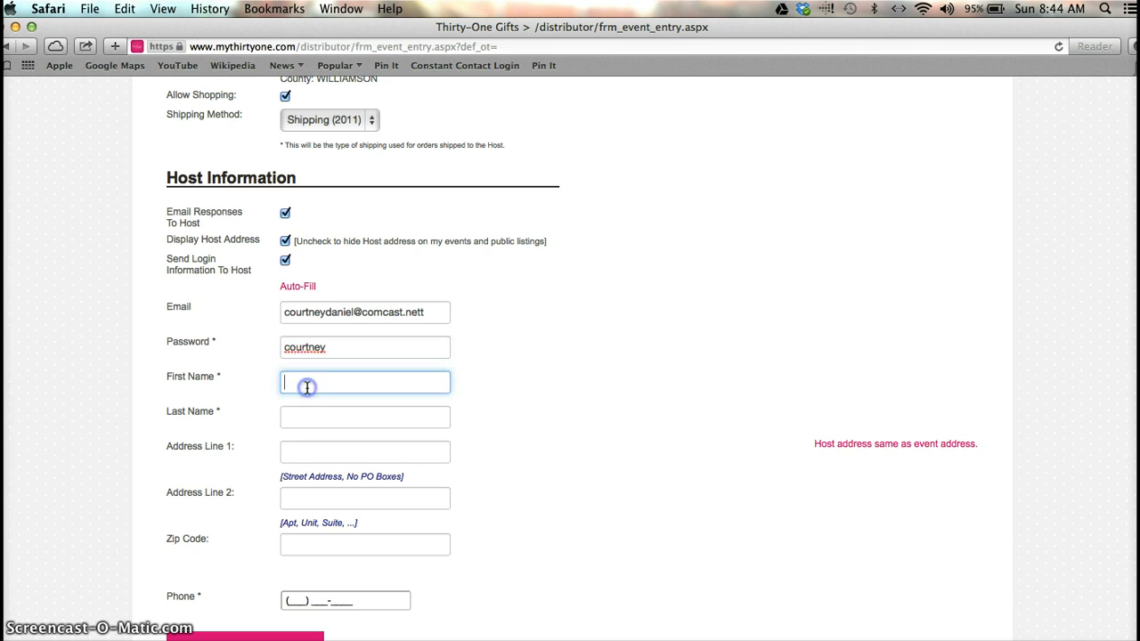
pyautogui.press('Tab')
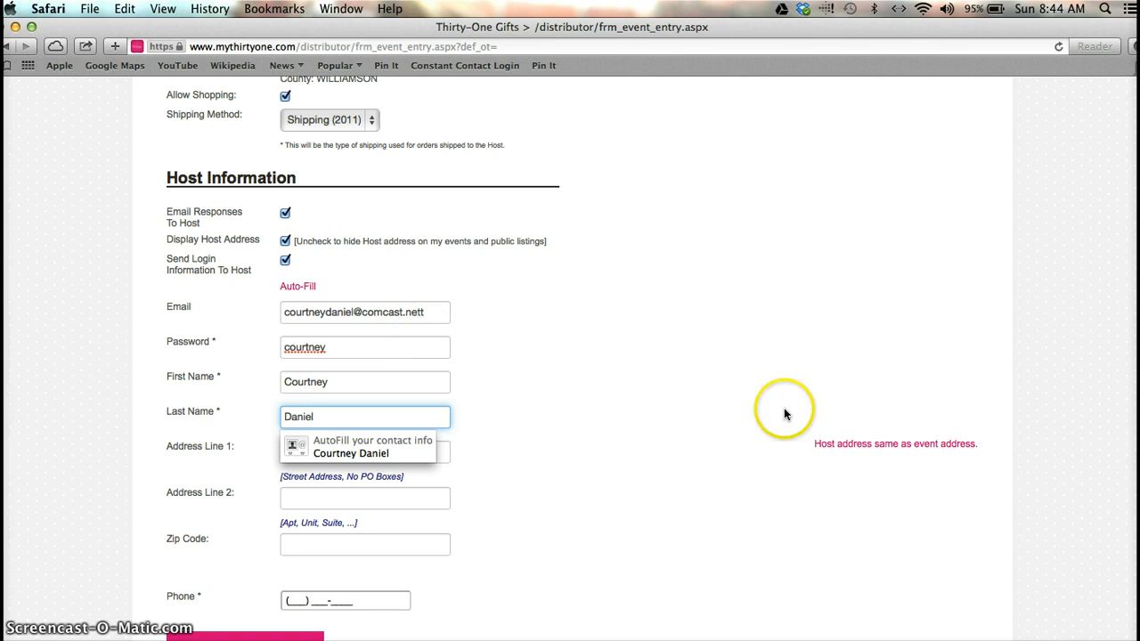
# Step: Use the event address as the host address and enter the host's phone number
pyautogui.click(886, 445)
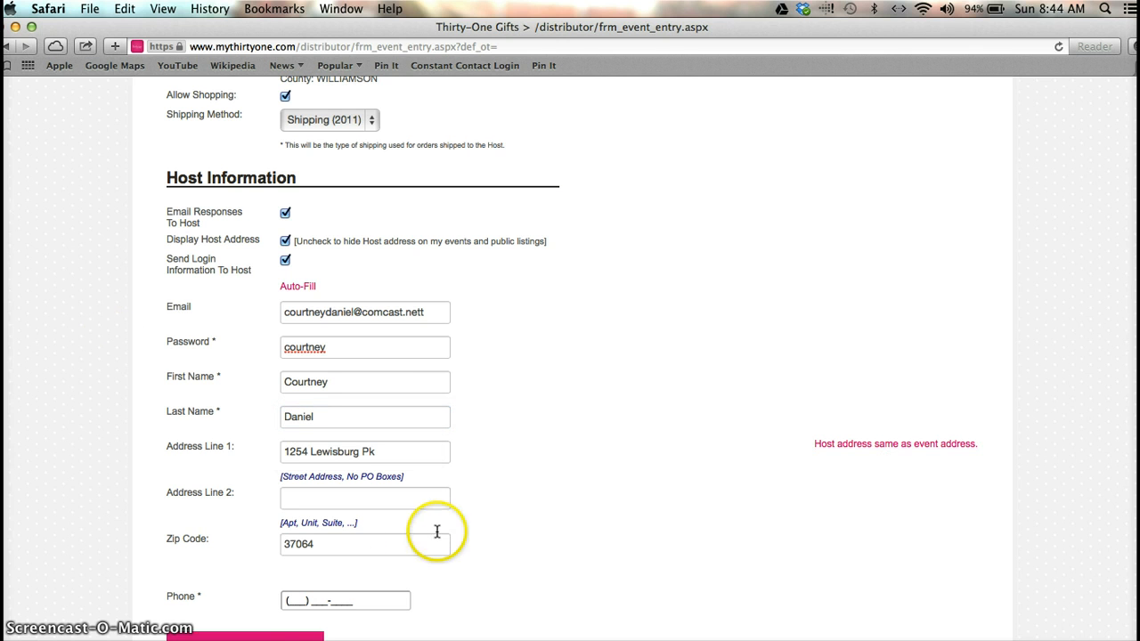
pyautogui.click(297, 602)
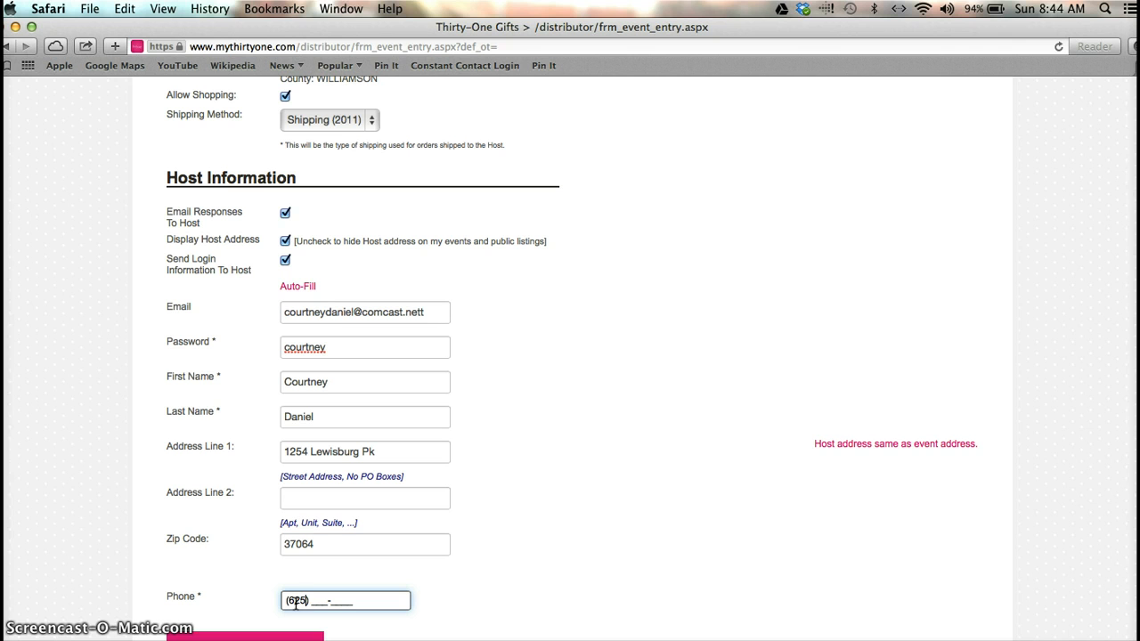
pyautogui.scroll(-3, 499, 570)
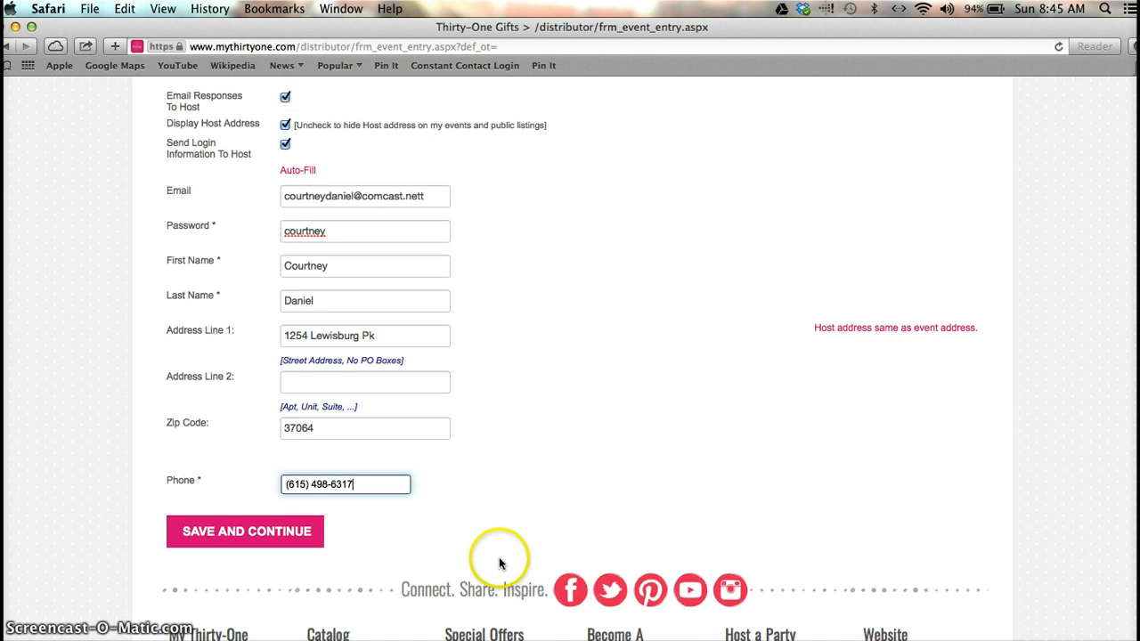
# Step: Save the event, choosing the sales-tax city and county, and continue to invitations
pyautogui.click(260, 532)
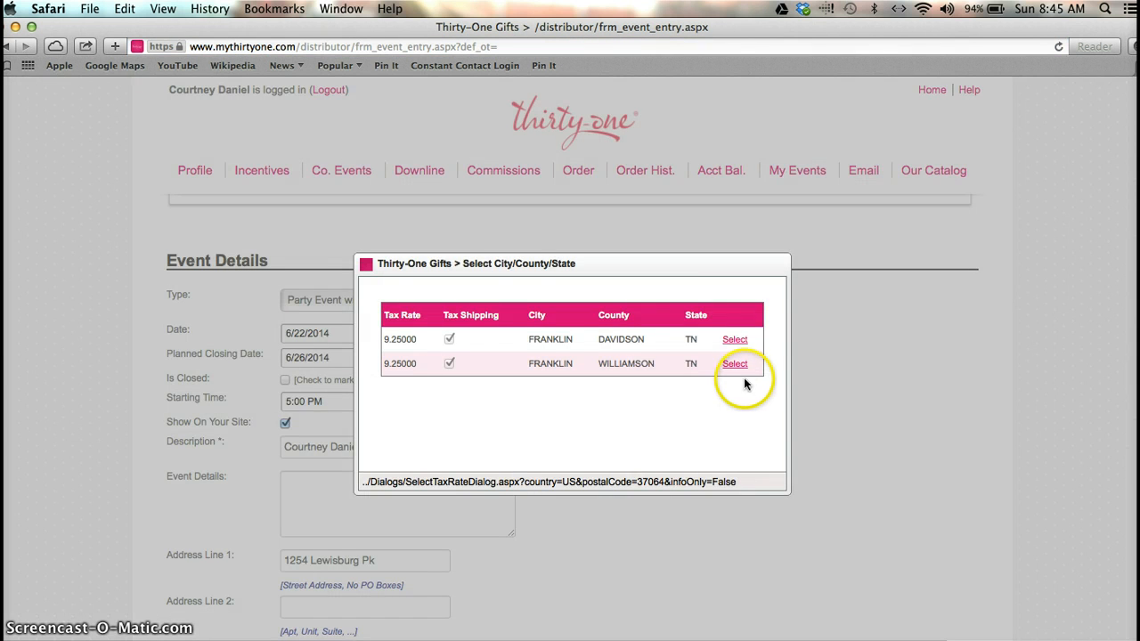
pyautogui.click(738, 366)
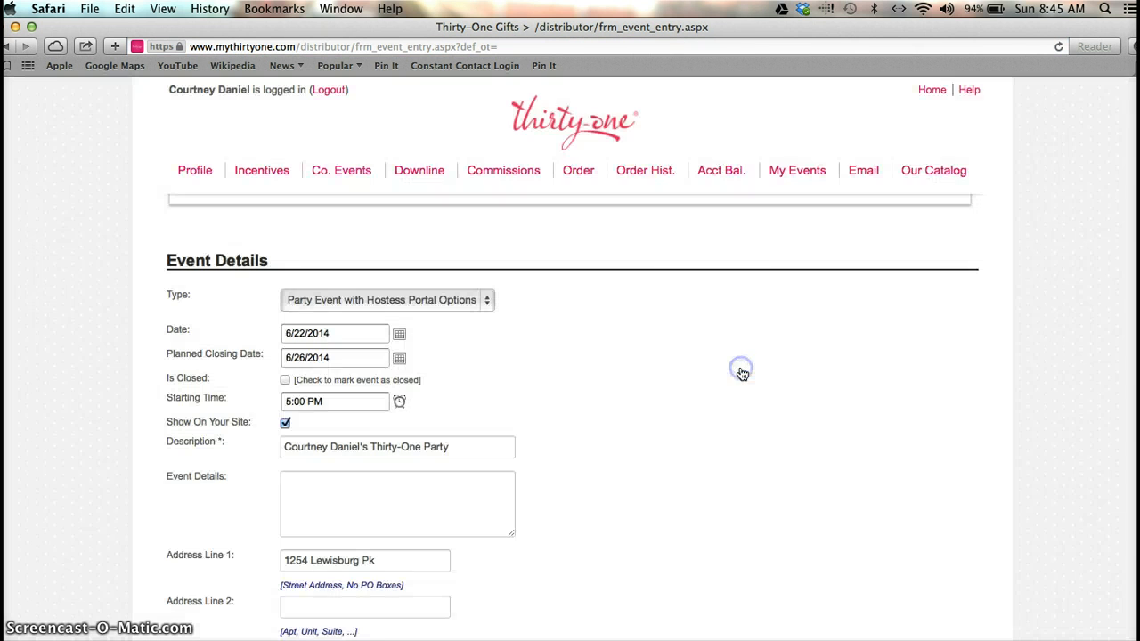
pyautogui.scroll(-5, 672, 418)
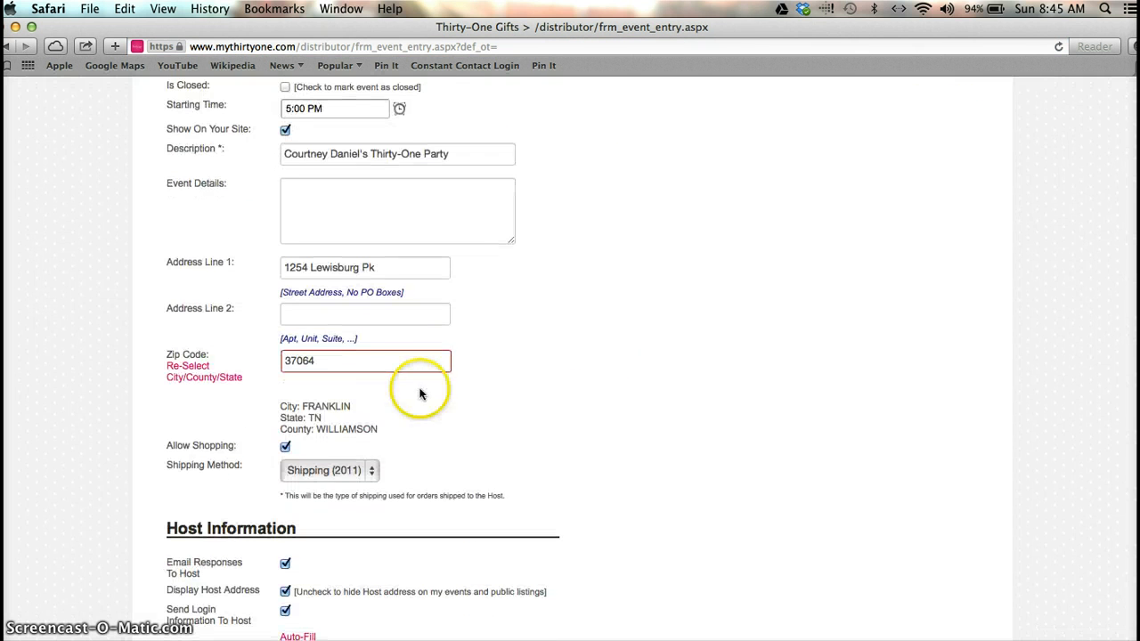
pyautogui.click(406, 364)
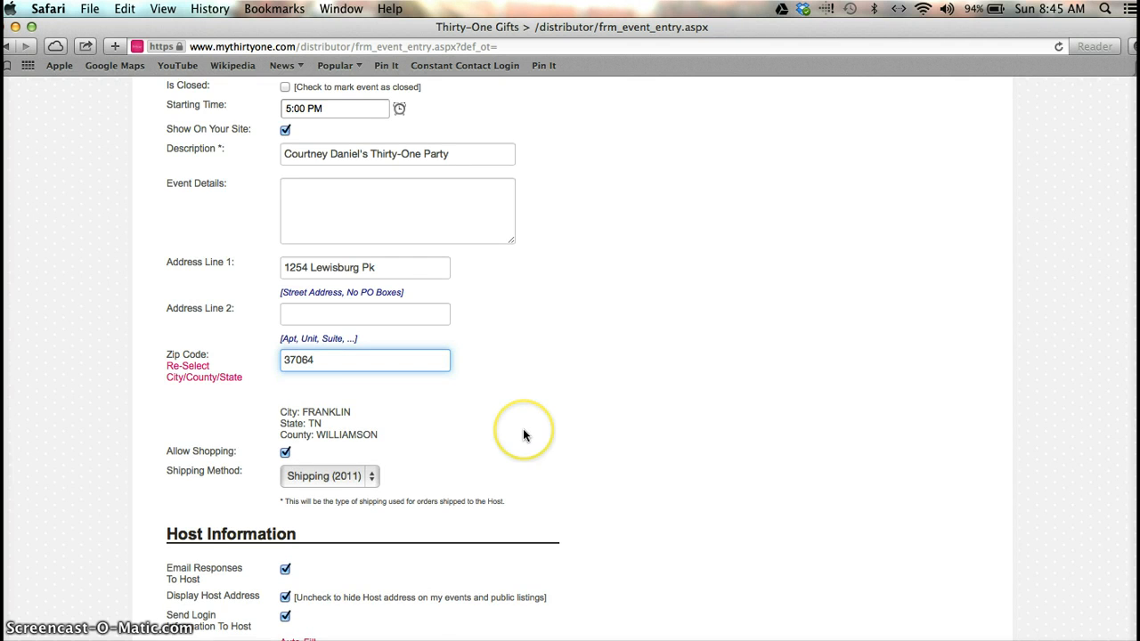
pyautogui.scroll(-10, 523, 428)
pyautogui.click(260, 383)
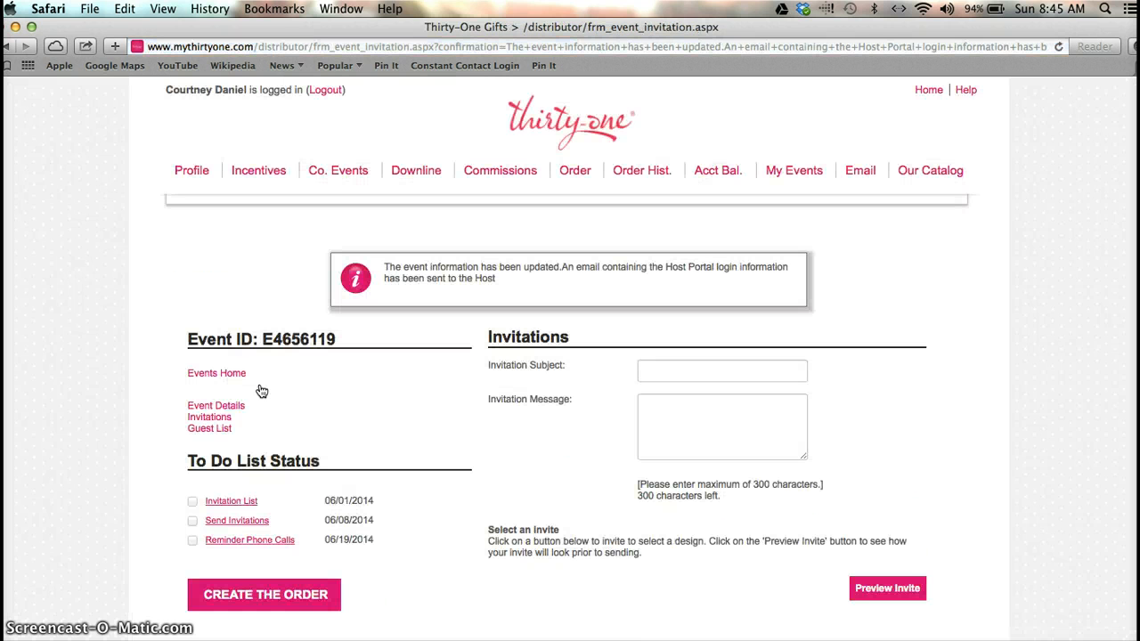
# Step: Open the 06/22/2014 party from My Events and view its Event Details
pyautogui.click(795, 171)
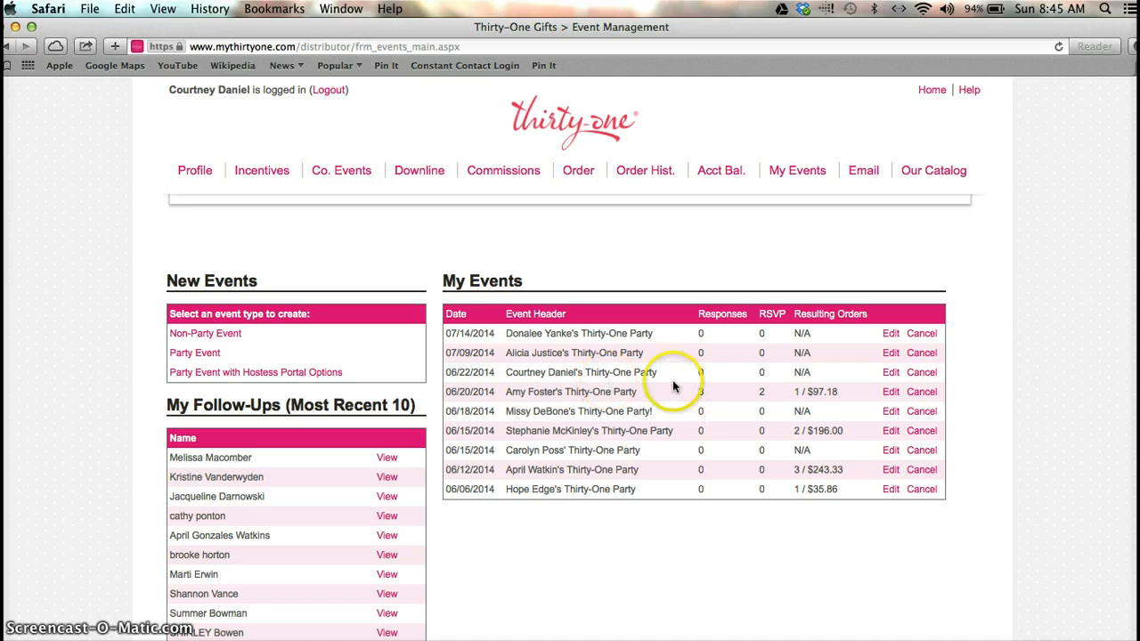
pyautogui.click(890, 374)
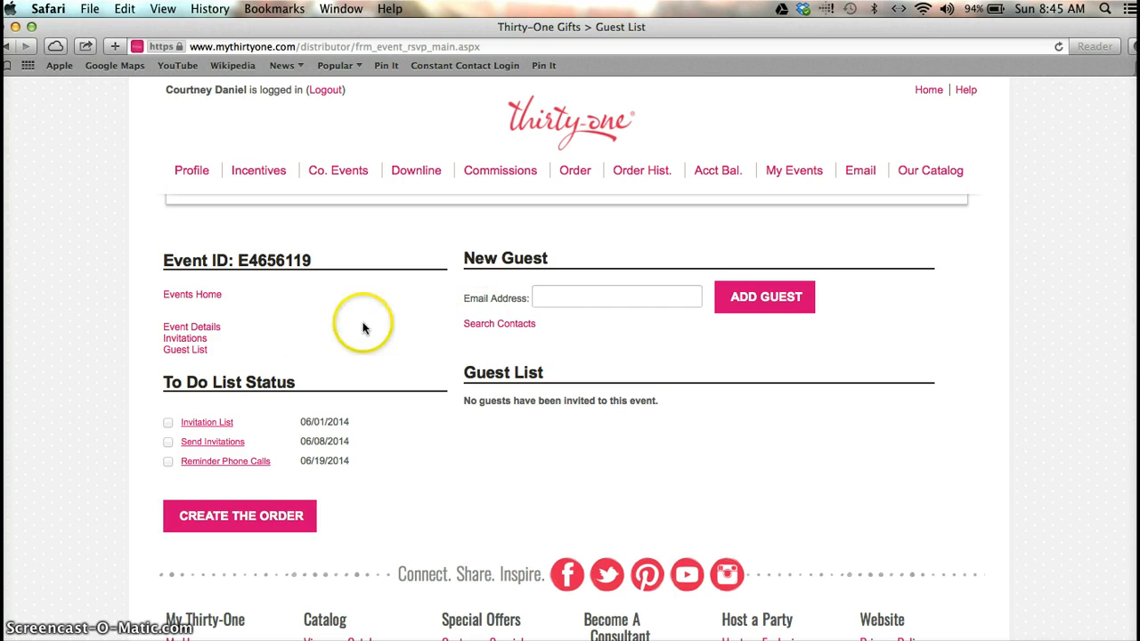
pyautogui.click(195, 327)
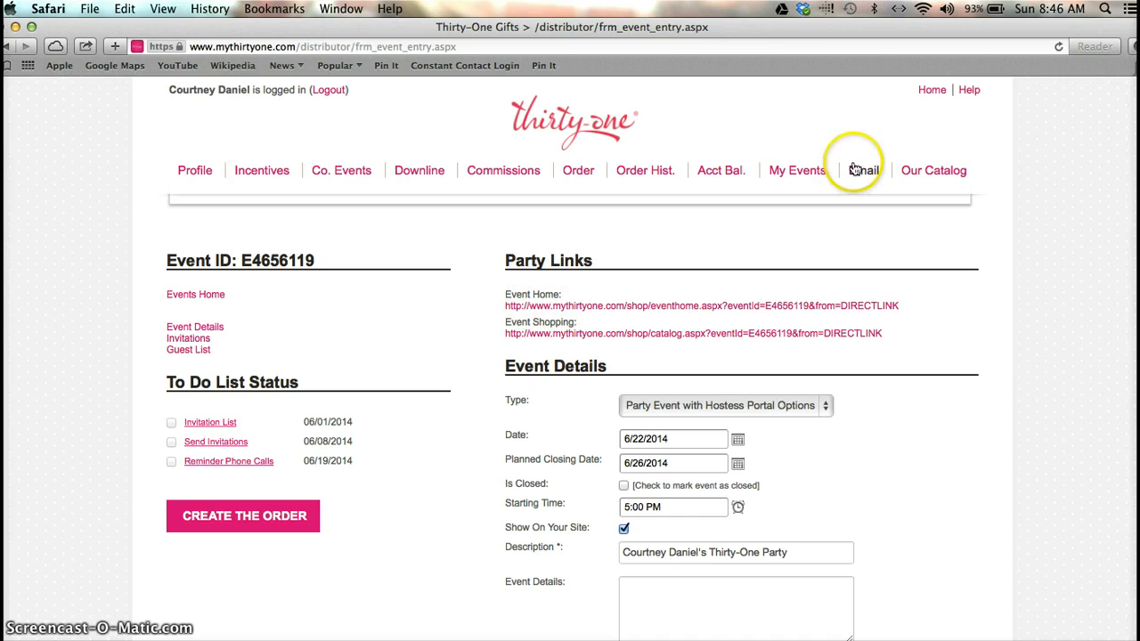
# Step: Reopen the 06/22/2014 party's Event Details from My Events
pyautogui.click(798, 171)
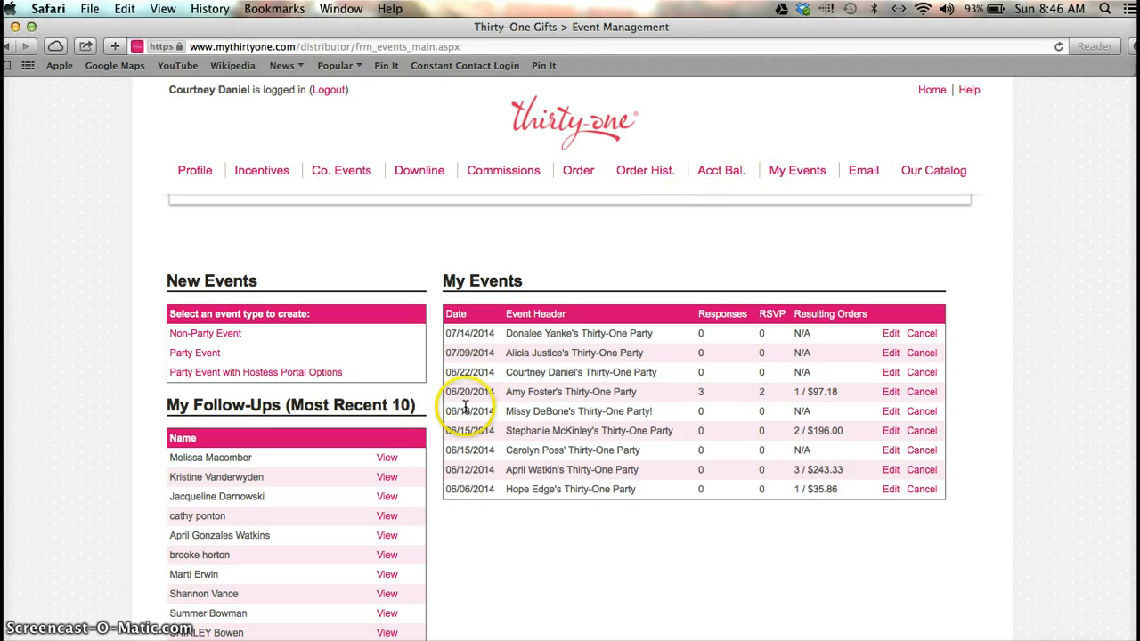
pyautogui.click(891, 372)
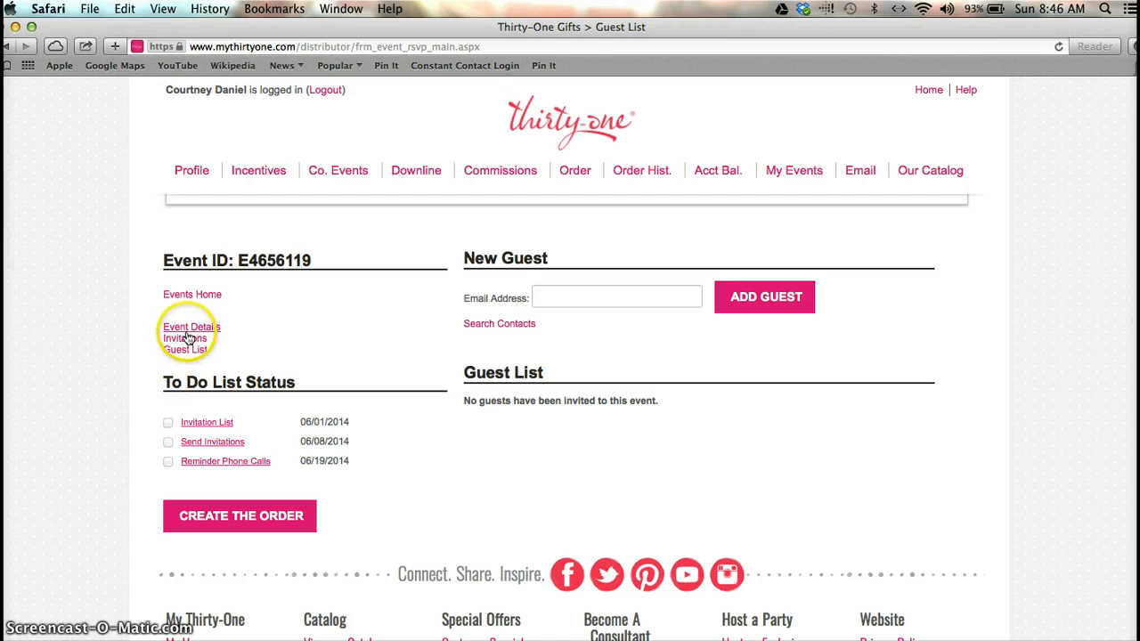
pyautogui.click(187, 326)
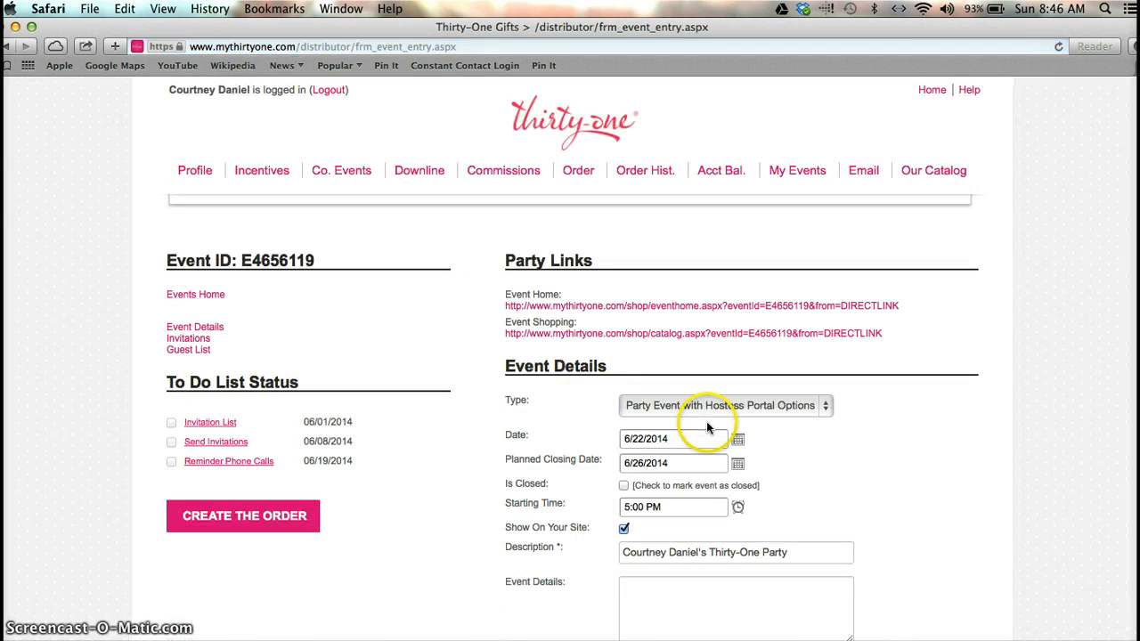
# Step: Open the Event Shopping link in a new tab and return to the event details tab
pyautogui.moveTo(883, 334); pyautogui.dragTo(503, 332)
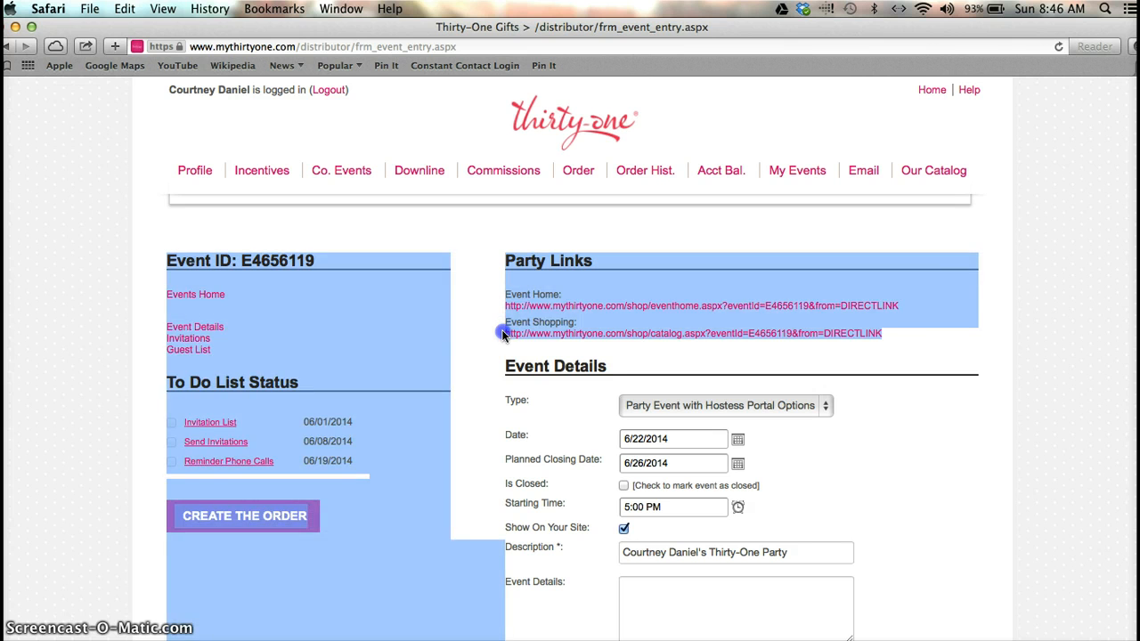
pyautogui.click(503, 333)
pyautogui.moveTo(846, 333); pyautogui.dragTo(649, 328)
pyautogui.moveTo(884, 335); pyautogui.dragTo(504, 332)
pyautogui.click(505, 338)
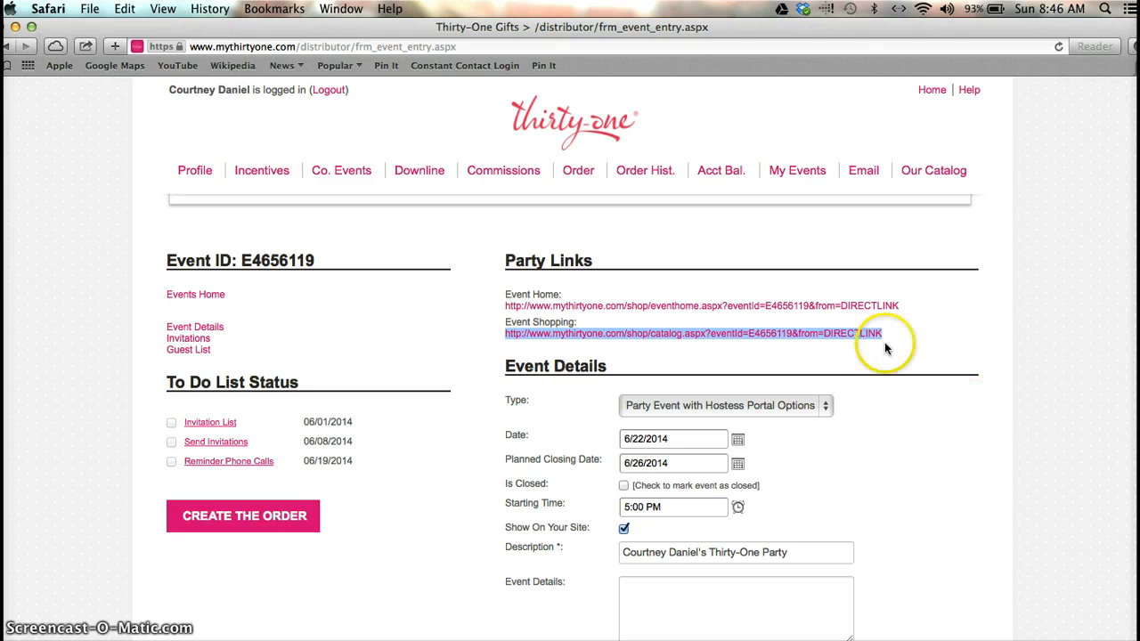
pyautogui.click(829, 347)
pyautogui.click(797, 335)
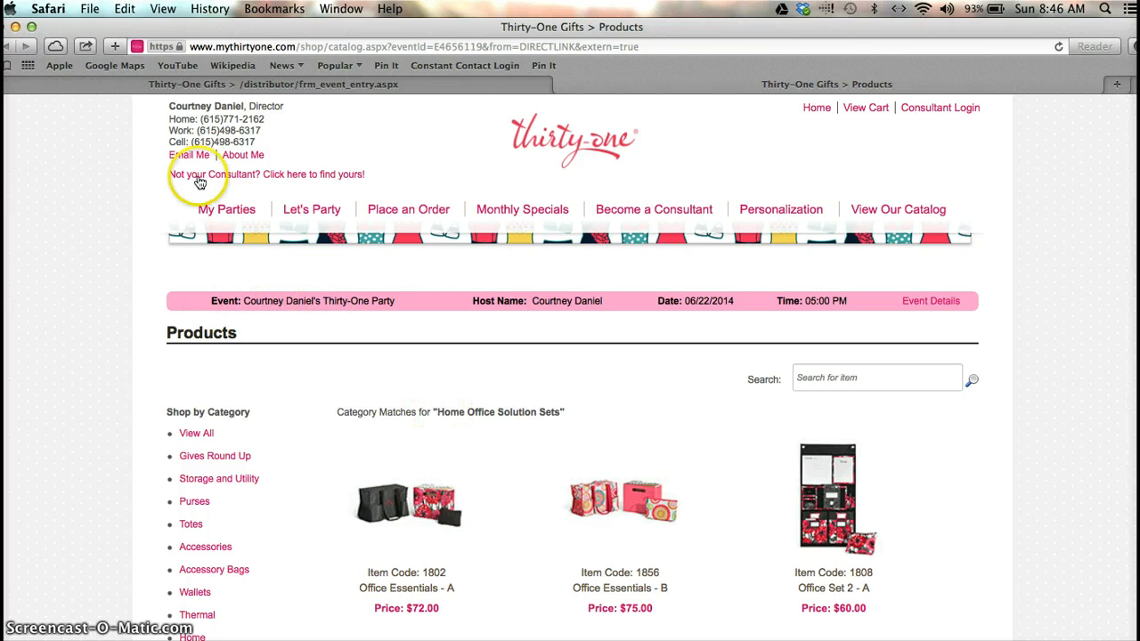
pyautogui.click(443, 82)
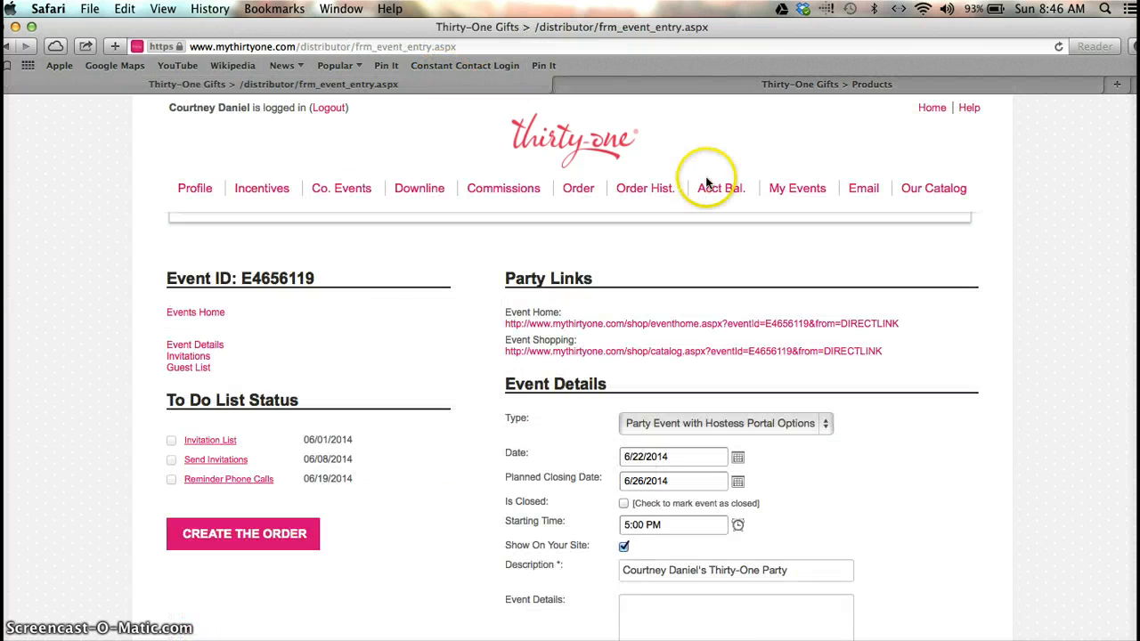
# Step: Set the invitation subject to 'Summer Fun and Thirty-One' and begin the GIRL'S NIGHT OUT invitation message
pyautogui.click(178, 358)
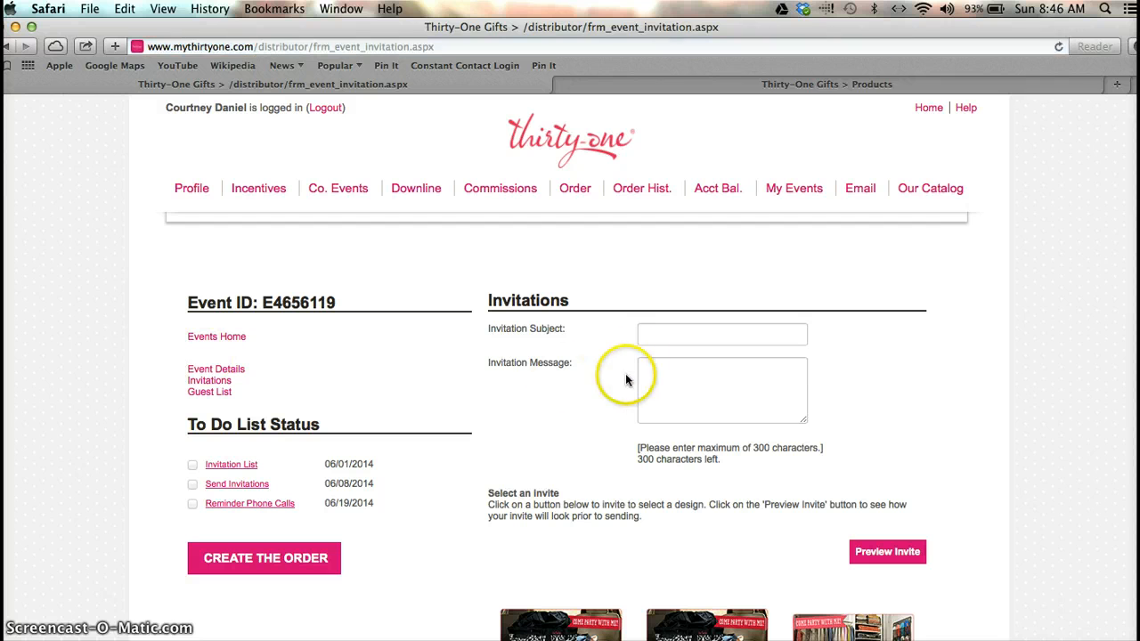
pyautogui.click(677, 333)
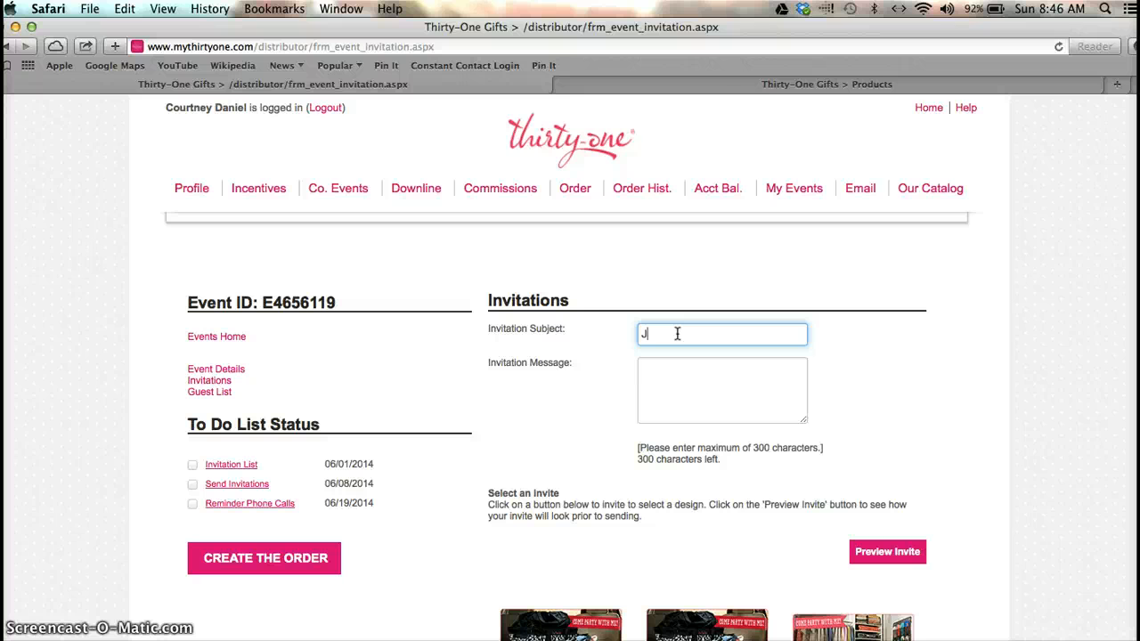
pyautogui.write('OIN')
pyautogui.press('BackSpace')
pyautogui.press('BackSpace')
pyautogui.press('BackSpace')
pyautogui.write('oi')
pyautogui.write('n Courtney for a ')
pyautogui.write('FUNB ')
pyautogui.write(' GIRL')
pyautogui.write("'S NIG")
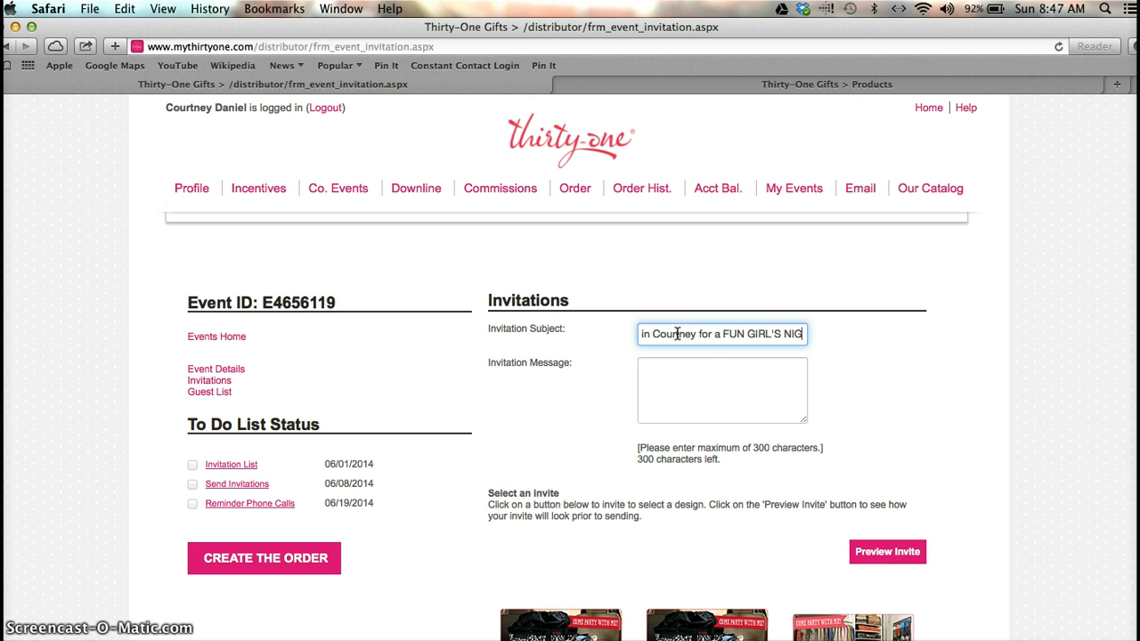
pyautogui.write('HT OUT')
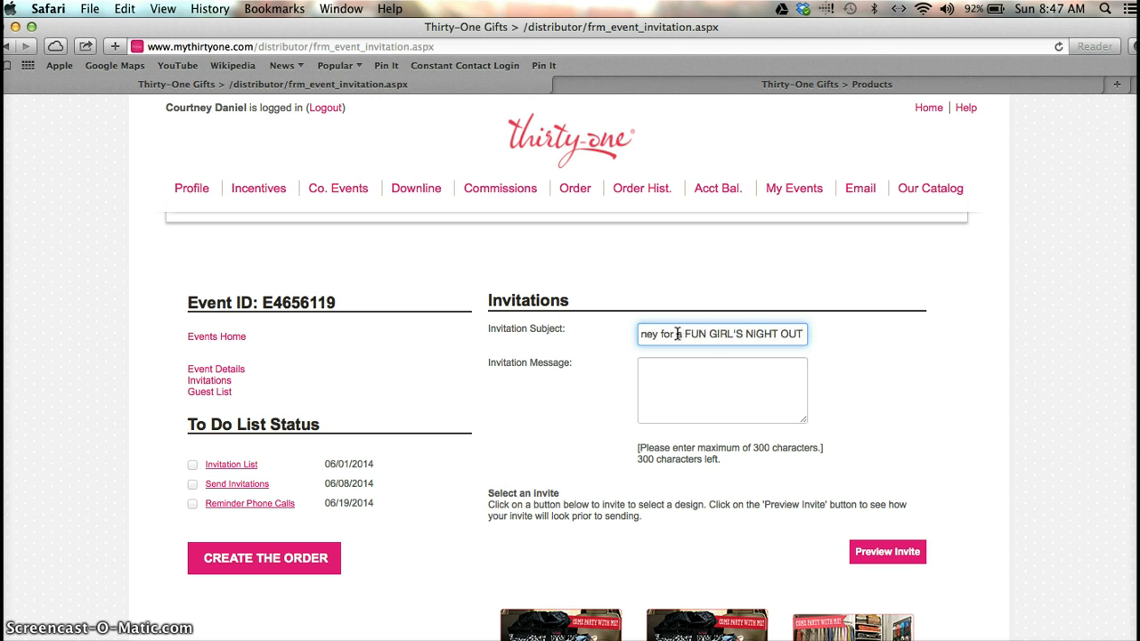
pyautogui.press('BackSpace')
pyautogui.press('BackSpace')
pyautogui.press('BackSpace')
pyautogui.press('BackSpace')
pyautogui.press('BackSpace')
pyautogui.press('BackSpace')
pyautogui.press('BackSpace')
pyautogui.press('BackSpace')
pyautogui.press('BackSpace')
pyautogui.press('BackSpace')
pyautogui.press('BackSpace')
pyautogui.press('BackSpace')
pyautogui.press('BackSpace')
pyautogui.press('BackSpace')
pyautogui.press('BackSpace')
pyautogui.press('BackSpace')
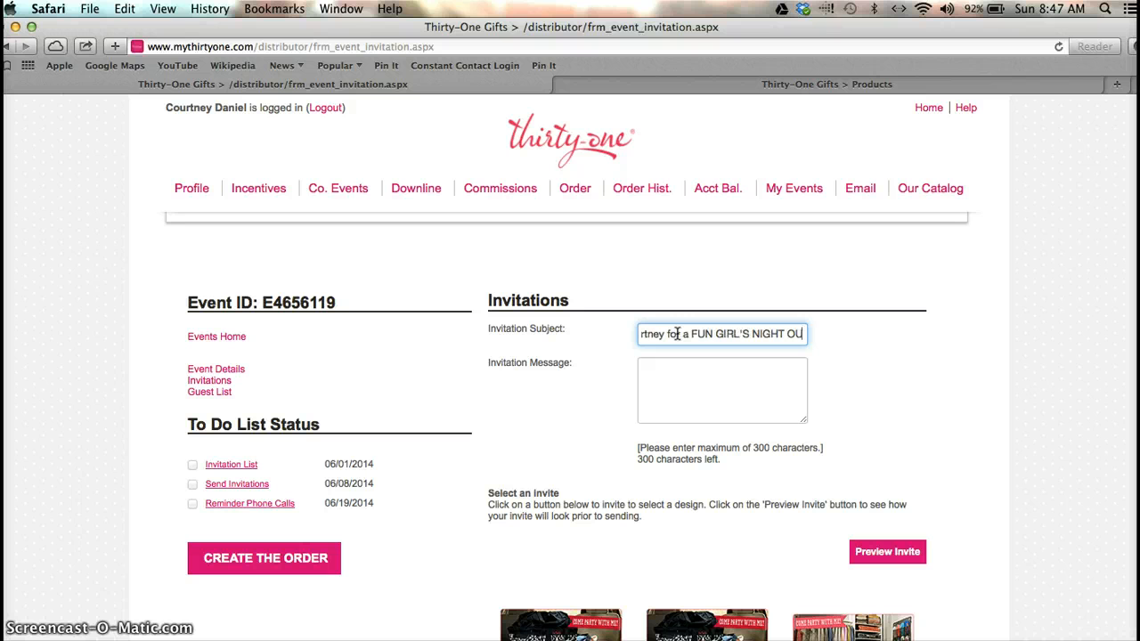
pyautogui.press('BackSpace')
pyautogui.press('BackSpace')
pyautogui.press('BackSpace')
pyautogui.press('BackSpace')
pyautogui.press('BackSpace')
pyautogui.press('BackSpace')
pyautogui.press('BackSpace')
pyautogui.press('BackSpace')
pyautogui.press('BackSpace')
pyautogui.press('BackSpace')
pyautogui.press('BackSpace')
pyautogui.press('BackSpace')
pyautogui.press('BackSpace')
pyautogui.press('BackSpace')
pyautogui.press('BackSpace')
pyautogui.press('BackSpace')
pyautogui.press('BackSpace')
pyautogui.press('BackSpace')
pyautogui.press('BackSpace')
pyautogui.press('BackSpace')
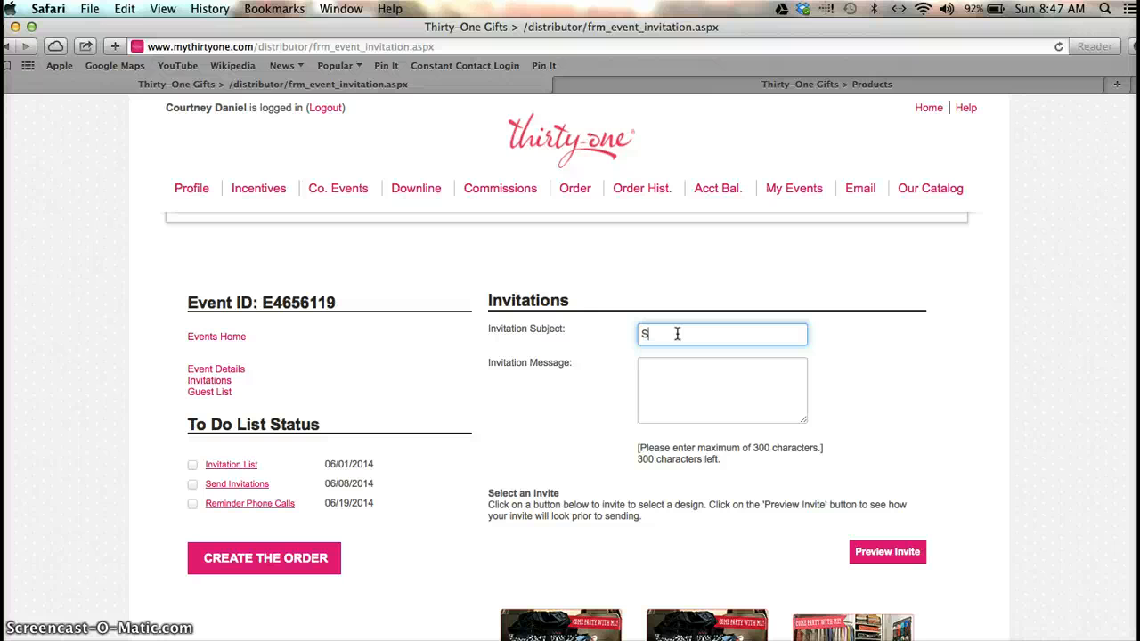
pyautogui.write('ummer Fun and Thirty-ONne')
pyautogui.click(704, 380)
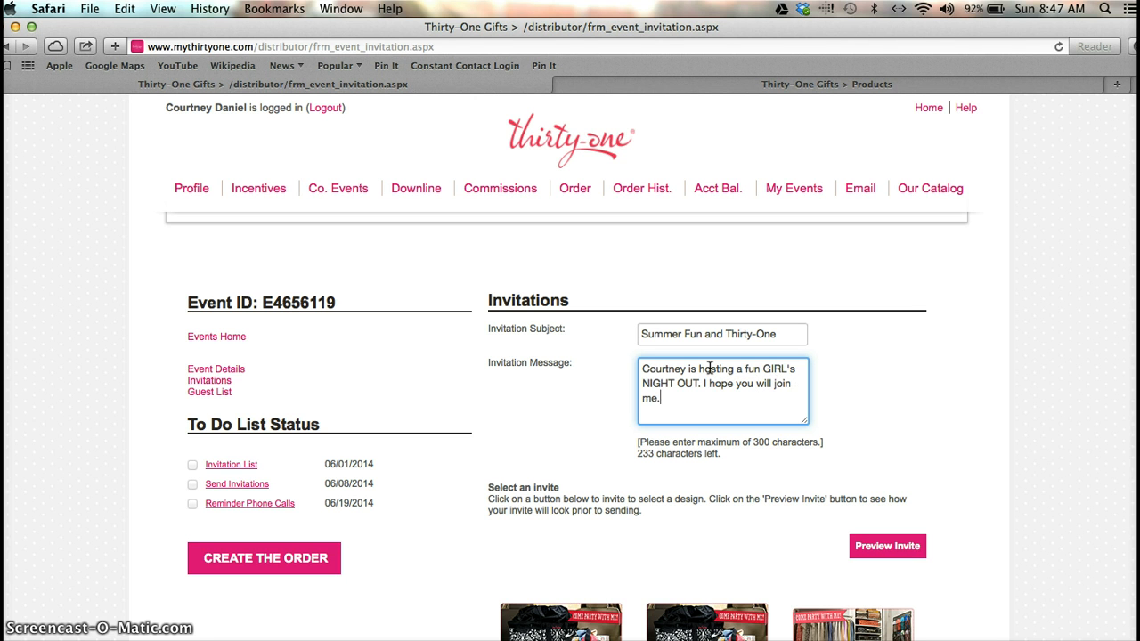
# Step: Page through the invitation designs to the third page and select June MS
pyautogui.scroll(-5, 776, 458)
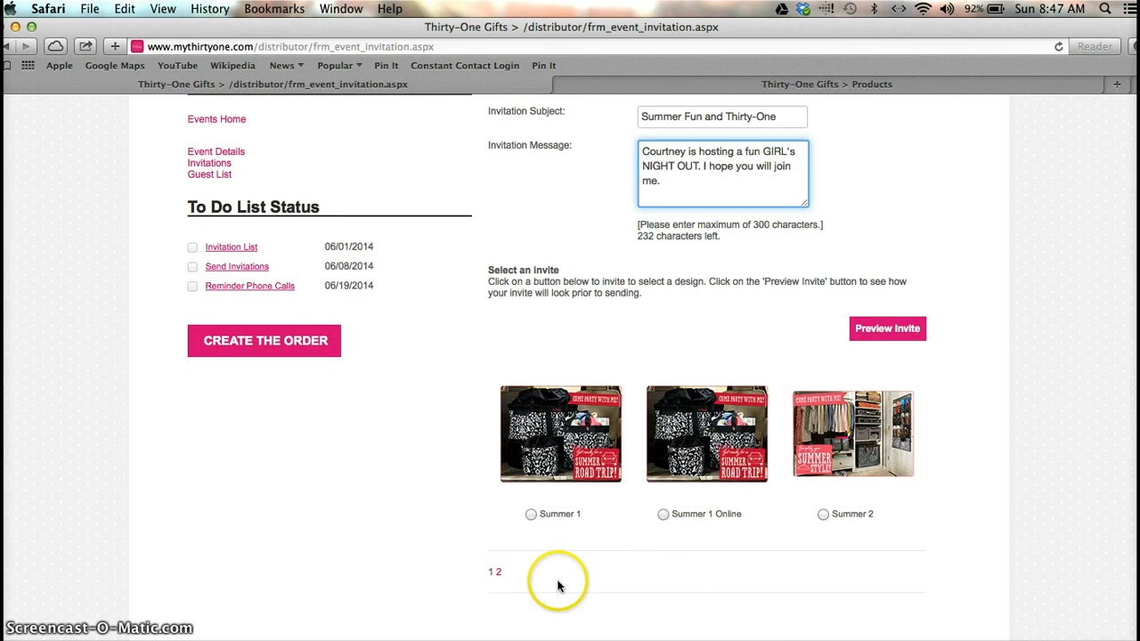
pyautogui.click(497, 572)
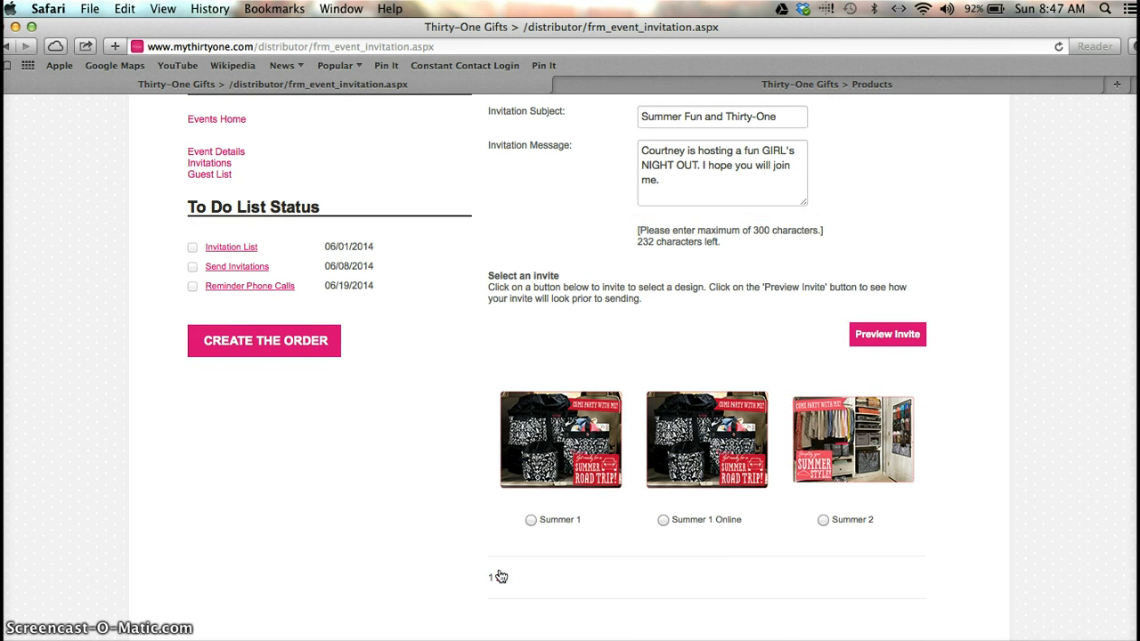
pyautogui.click(500, 579)
pyautogui.scroll(-5, 731, 438)
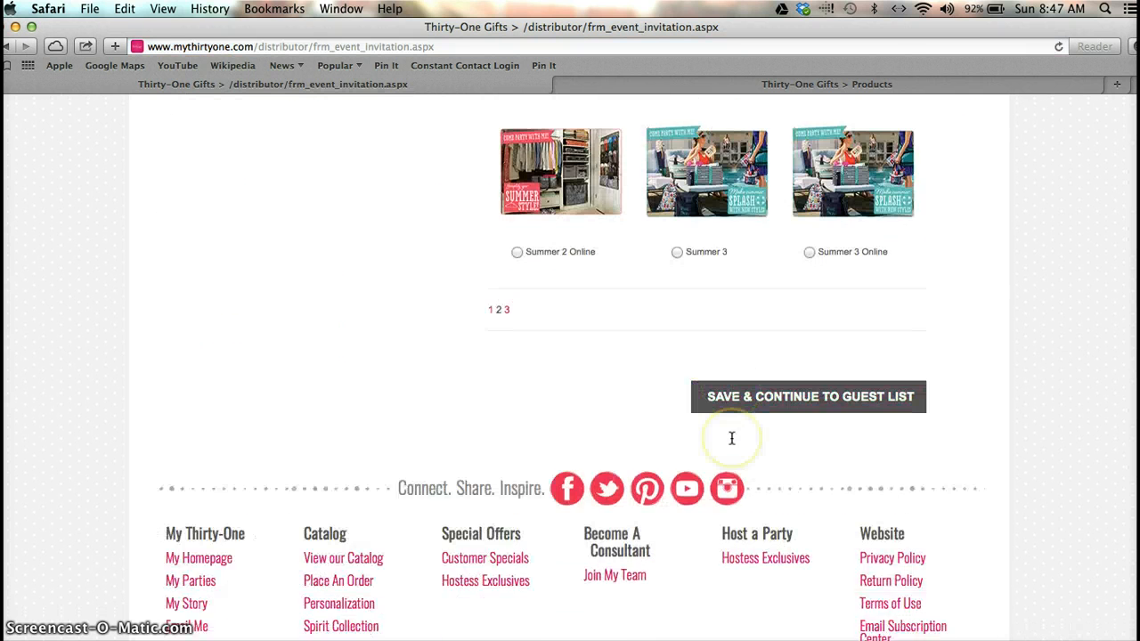
pyautogui.scroll(-1, 731, 439)
pyautogui.scroll(2, 731, 438)
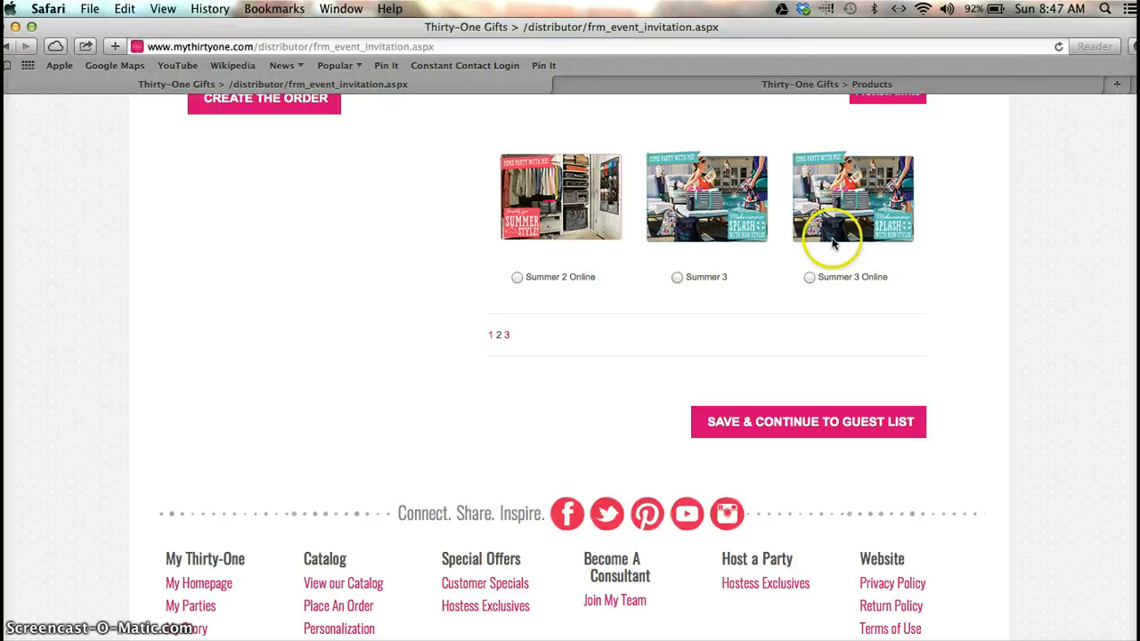
pyautogui.click(506, 336)
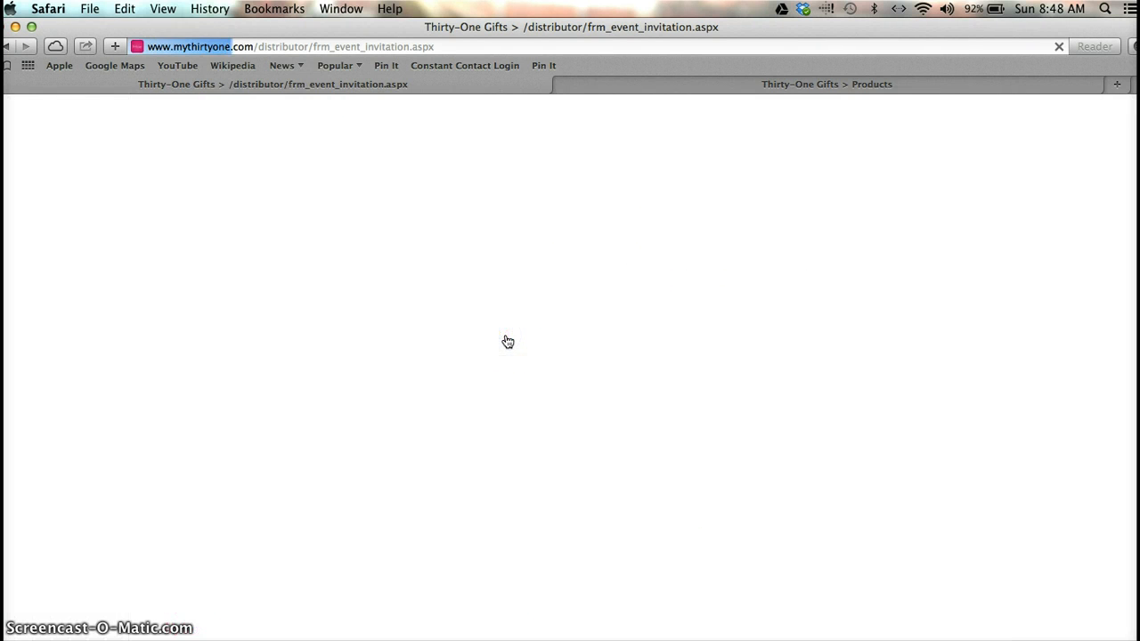
pyautogui.scroll(-5, 674, 365)
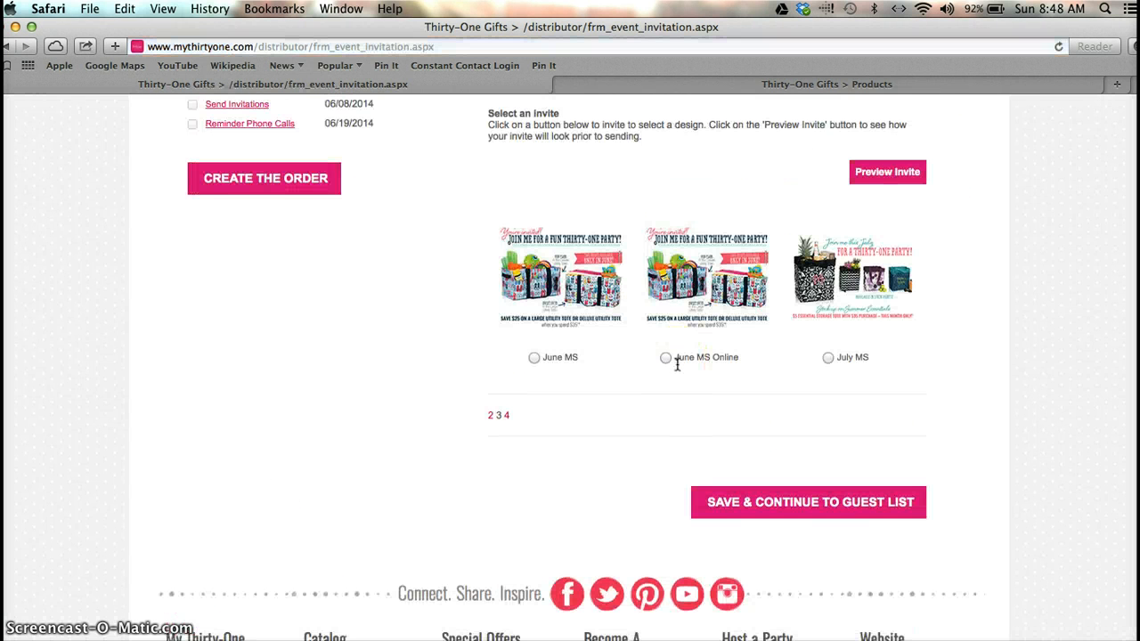
pyautogui.click(533, 357)
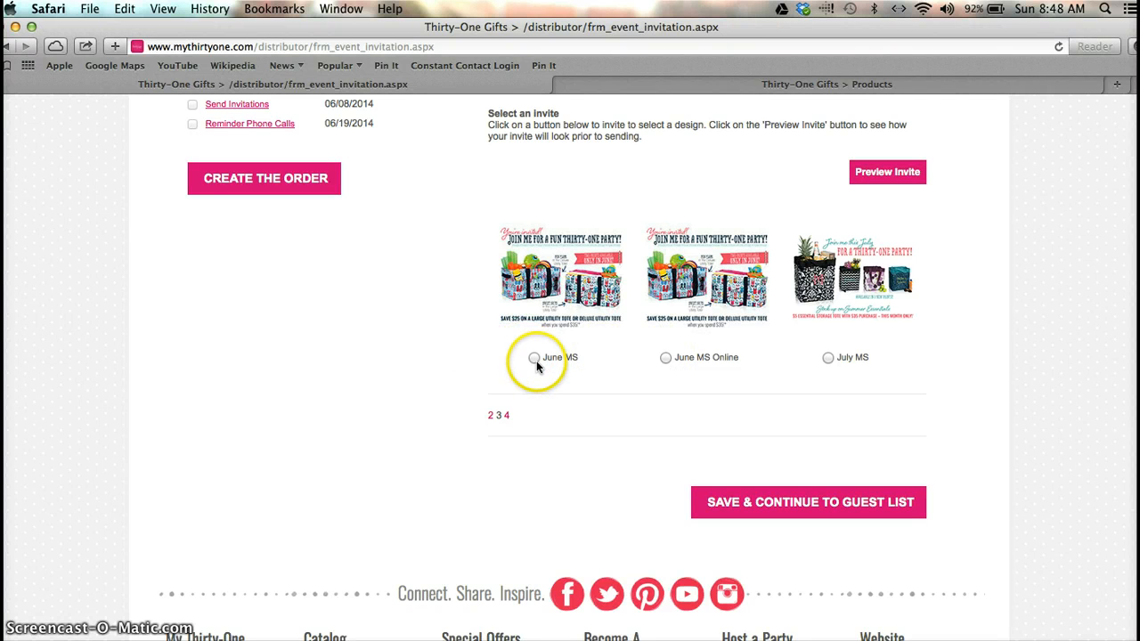
pyautogui.click(787, 252)
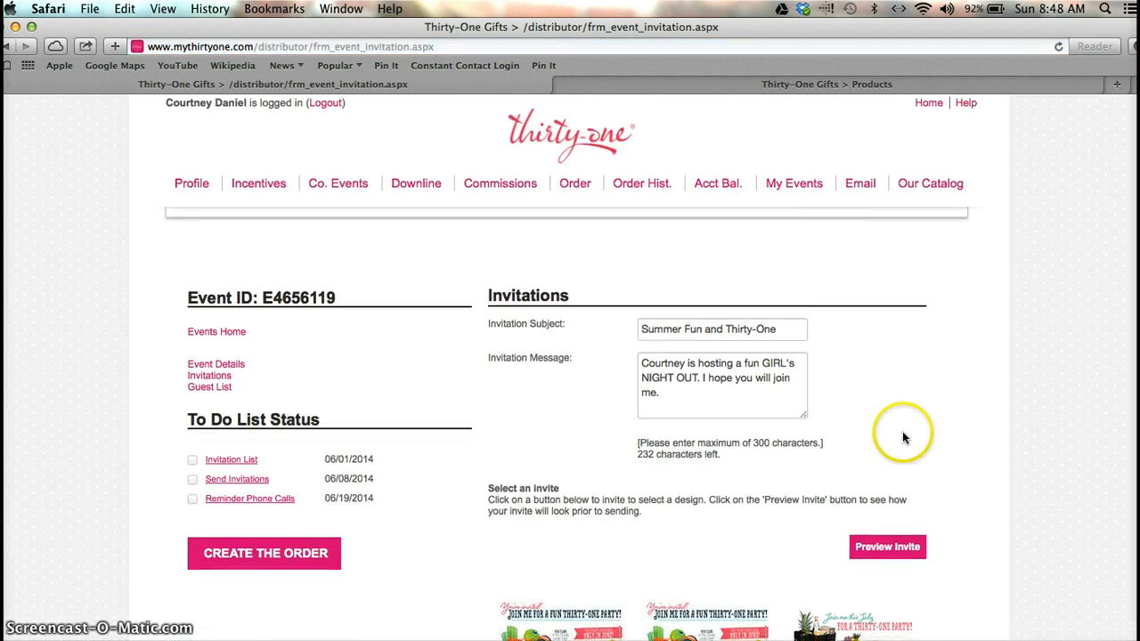
# Step: Save the invitation settings and continue to the Guest List
pyautogui.scroll(-5, 902, 431)
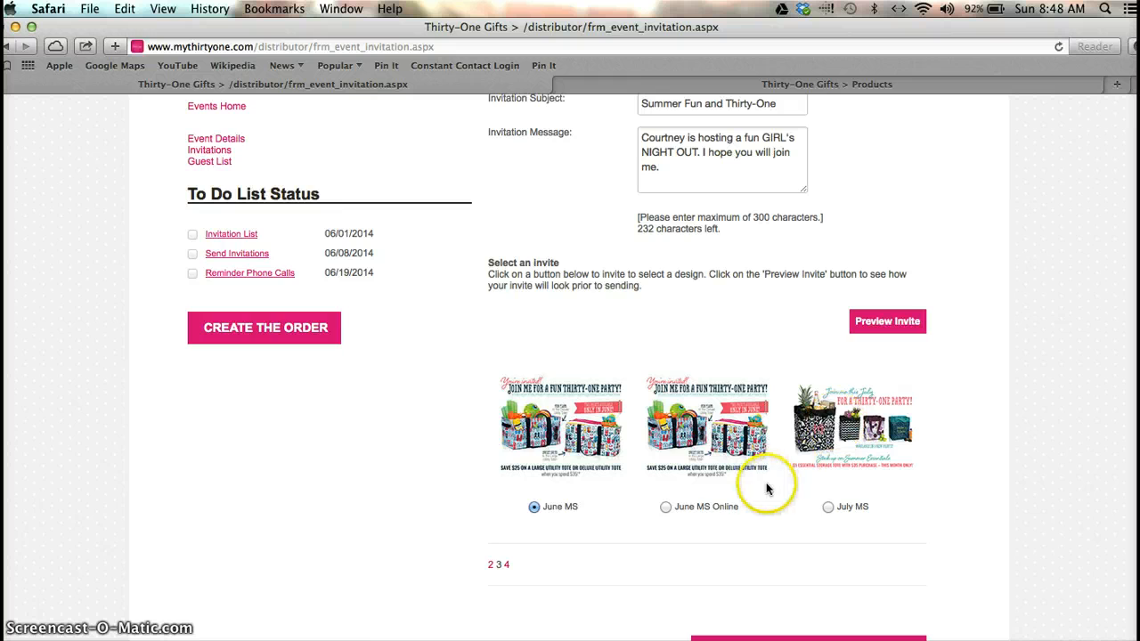
pyautogui.scroll(-5, 757, 481)
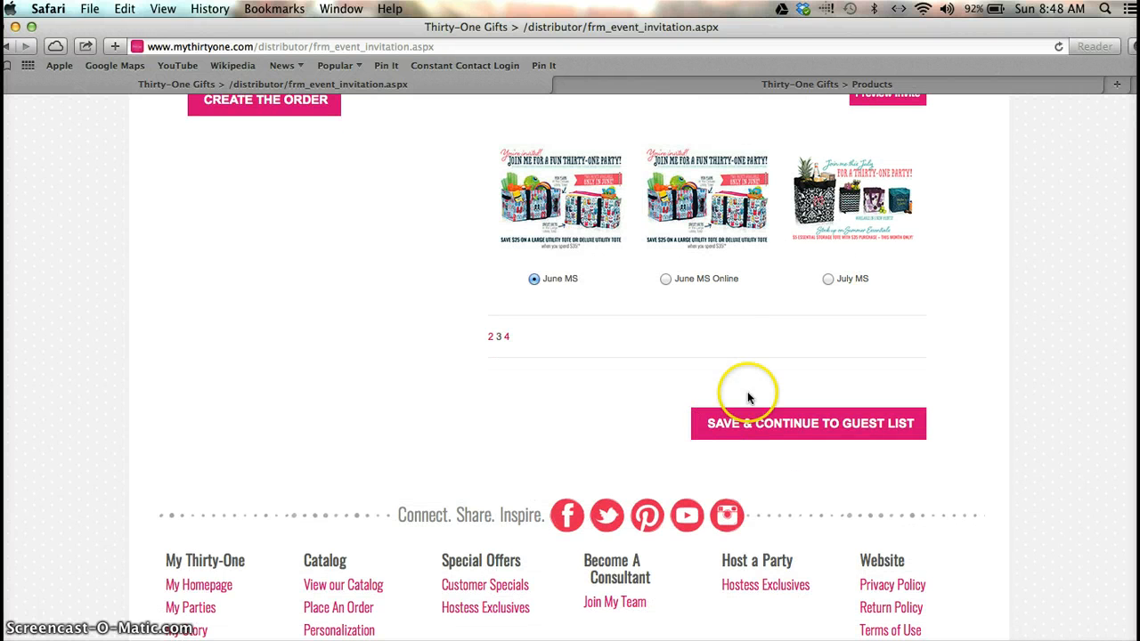
pyautogui.click(779, 431)
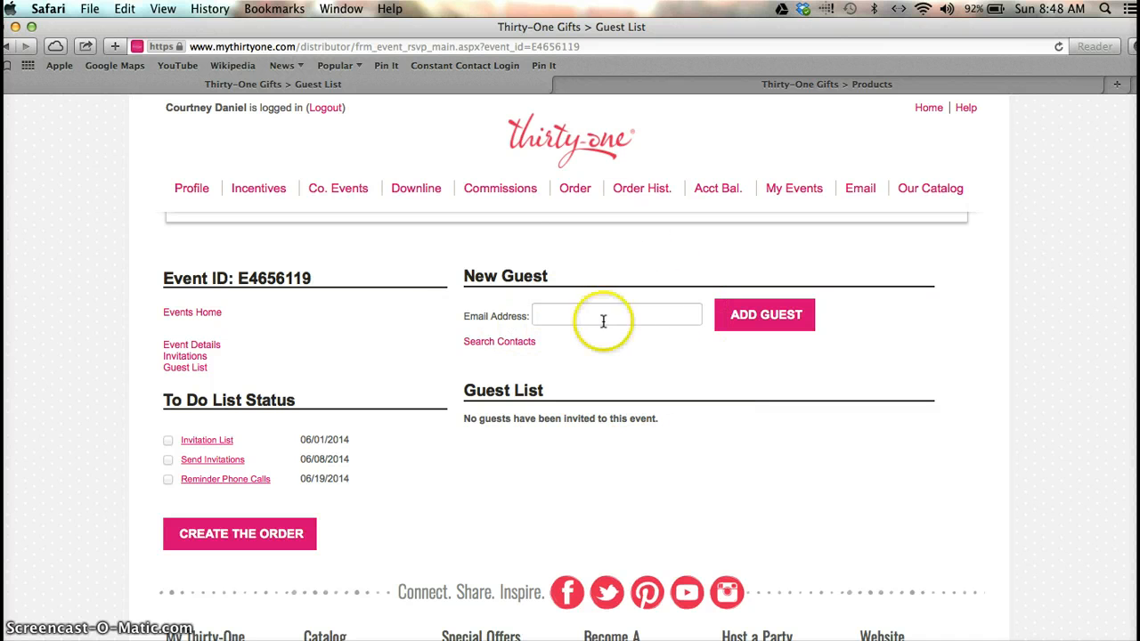
# Step: Add one guest to the event's guest list by e-mail address and save their contact details
pyautogui.click(183, 370)
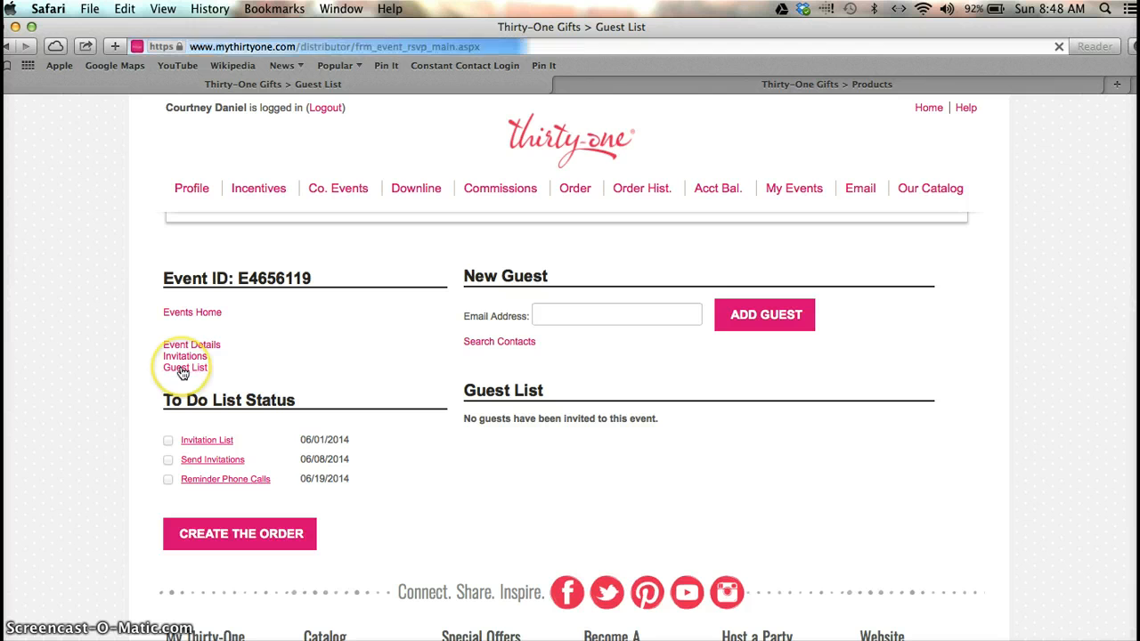
pyautogui.click(656, 315)
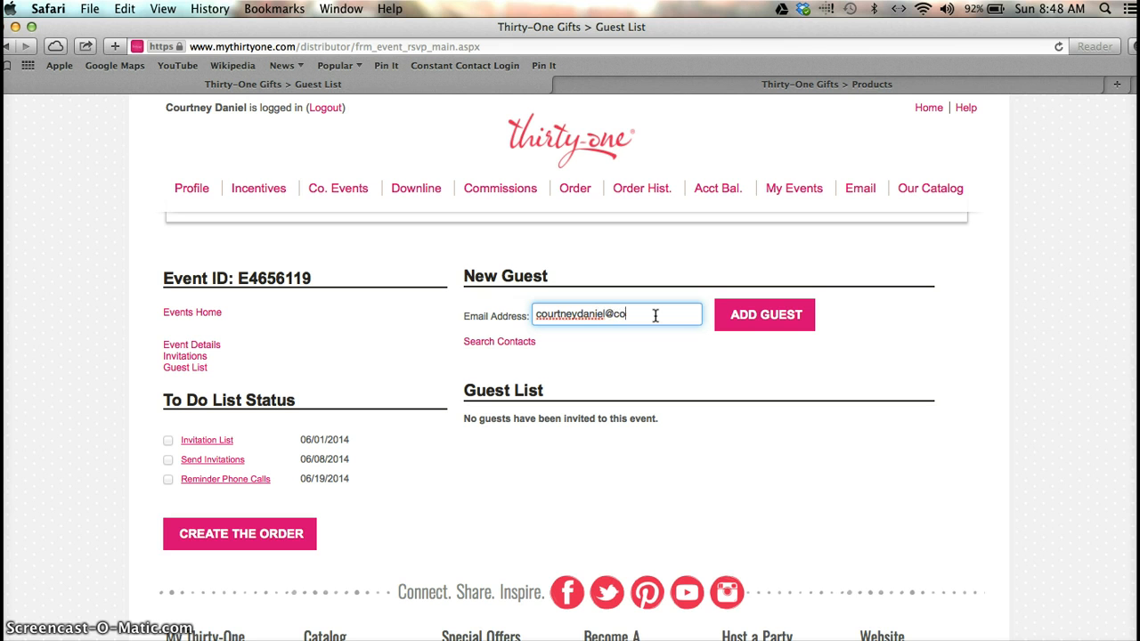
pyautogui.click(758, 317)
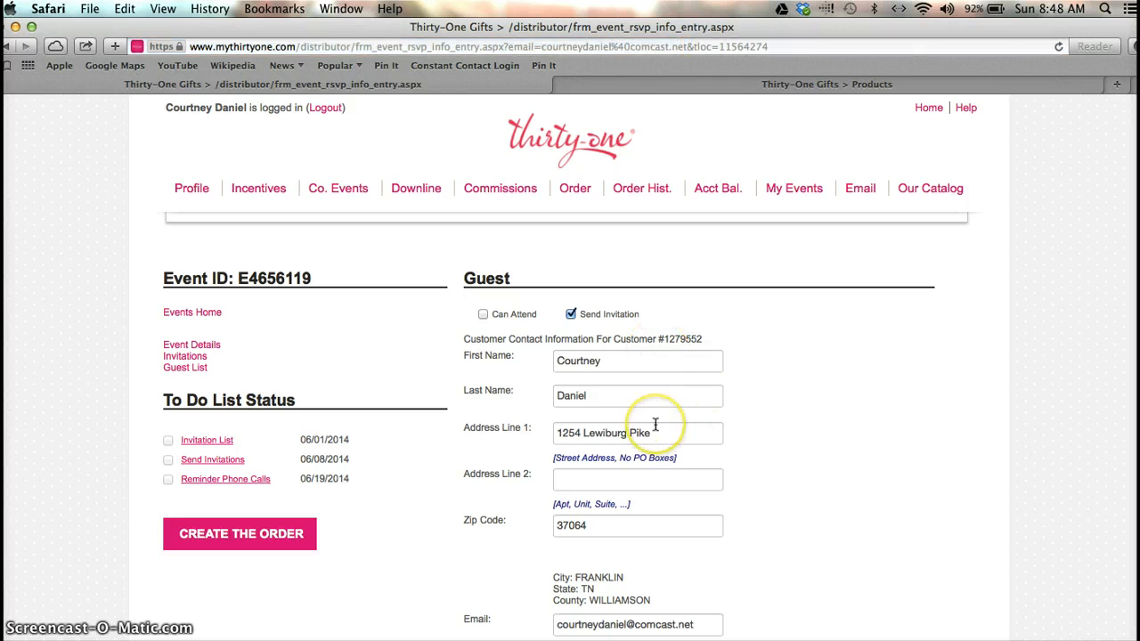
pyautogui.scroll(-5, 656, 431)
pyautogui.scroll(-2, 655, 425)
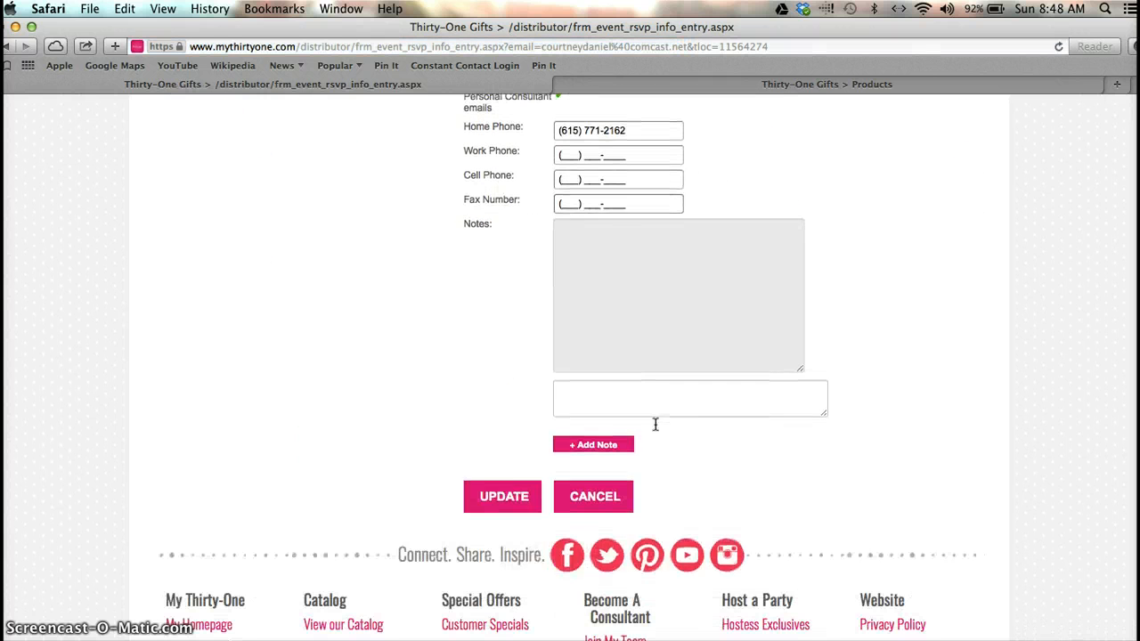
pyautogui.click(495, 498)
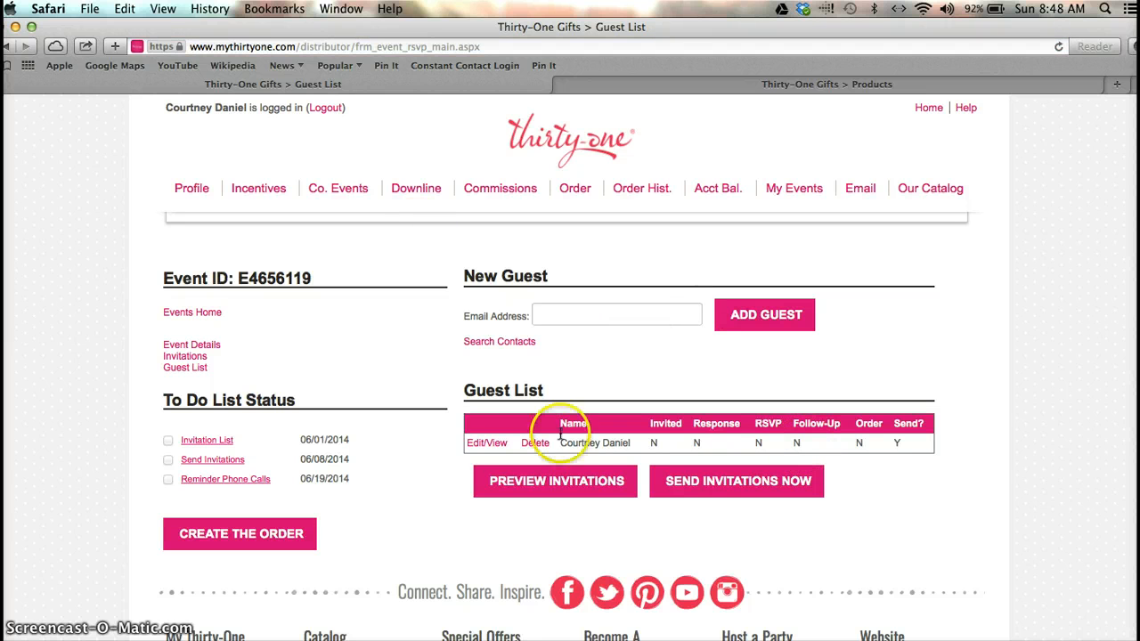
# Step: Bring up the invitation preview for the guest on the list
pyautogui.click(602, 485)
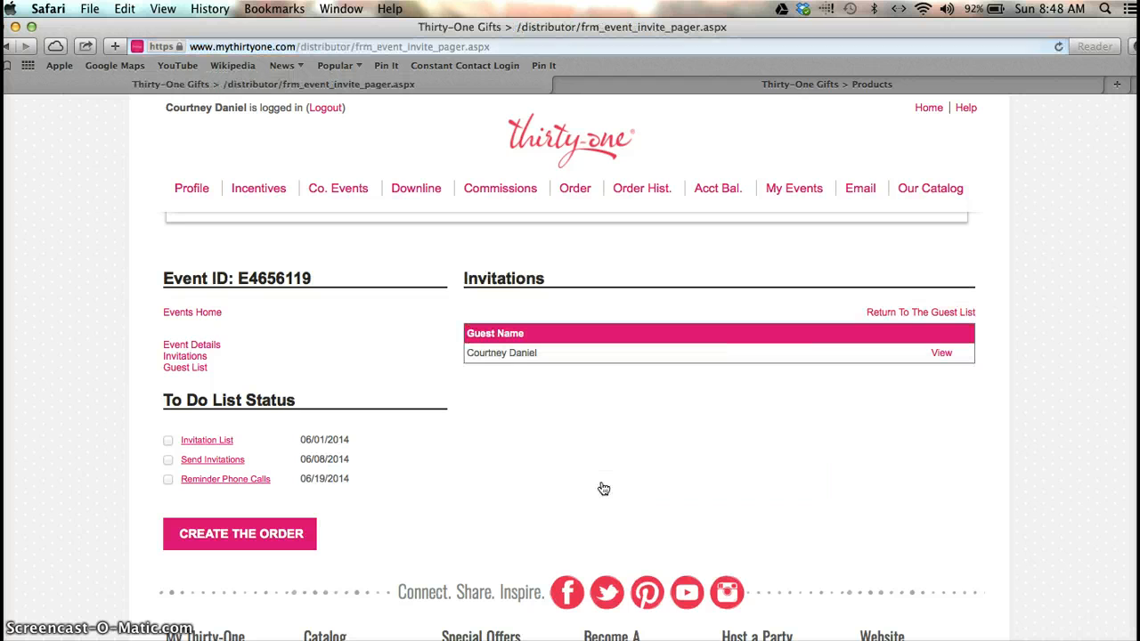
pyautogui.click(733, 465)
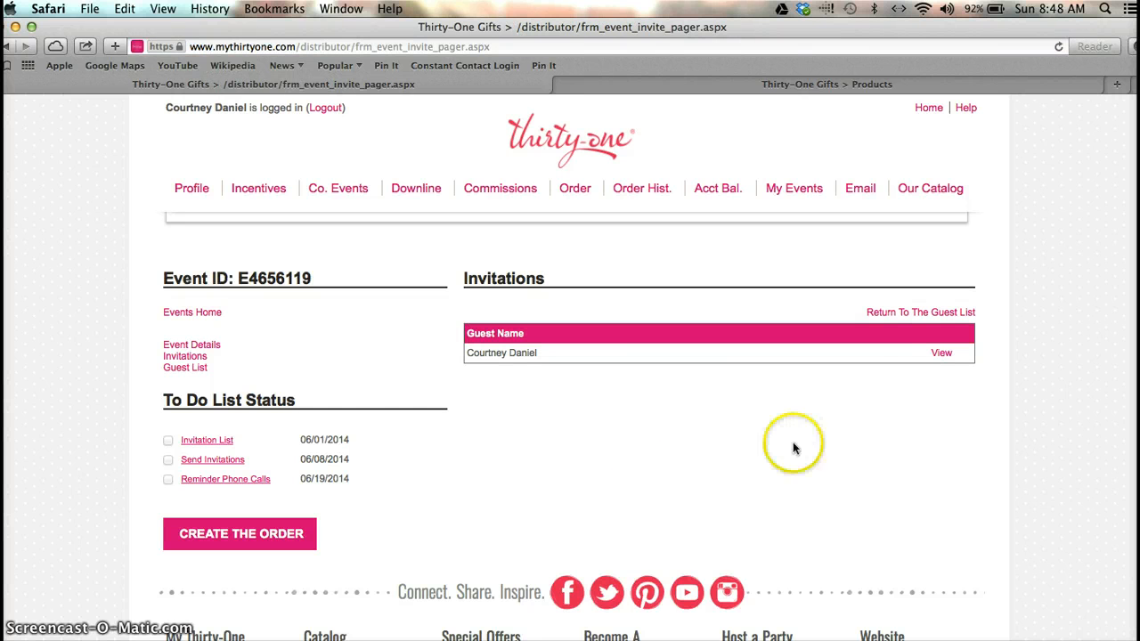
pyautogui.click(941, 354)
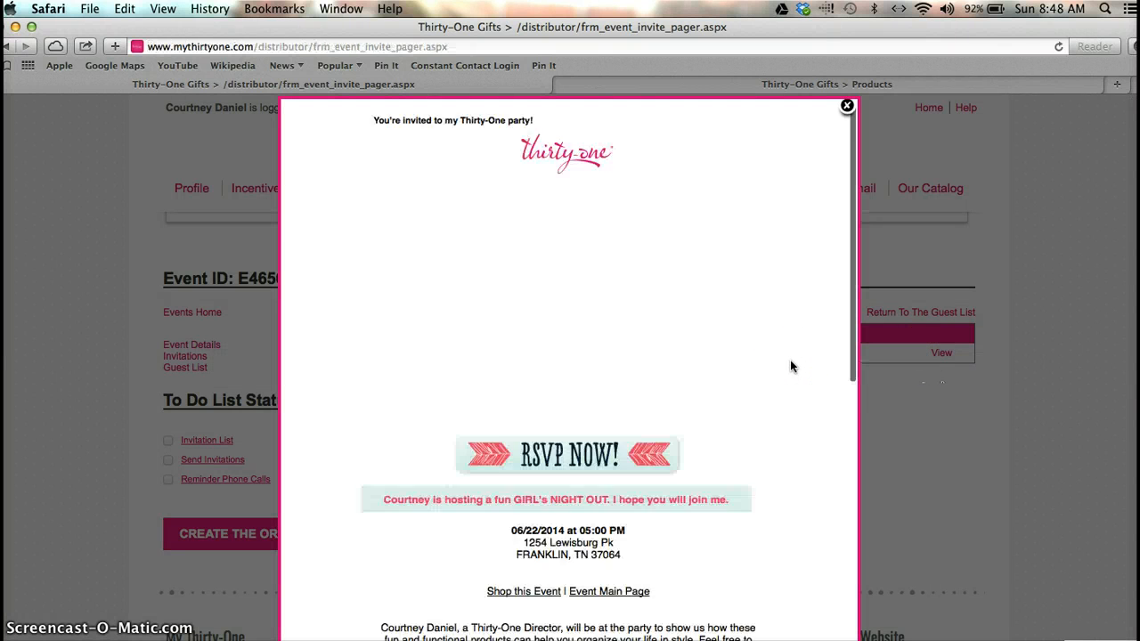
# Step: Scroll through the whole party invitation preview, then close it
pyautogui.scroll(-2, 791, 362)
pyautogui.scroll(1, 791, 361)
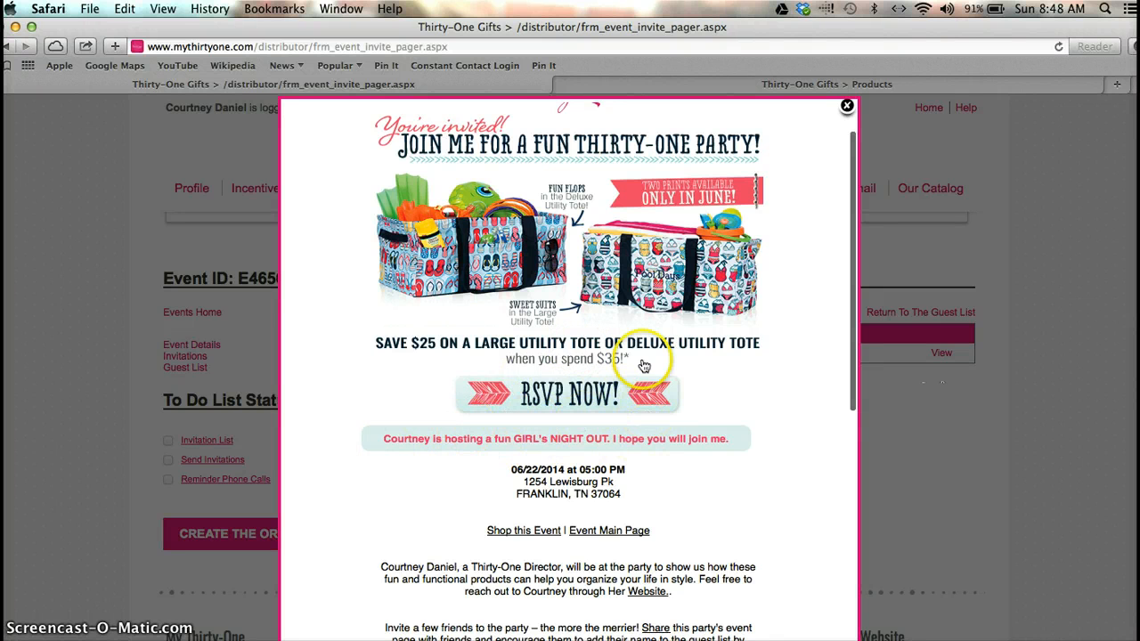
pyautogui.scroll(1, 643, 389)
pyautogui.scroll(-2, 643, 389)
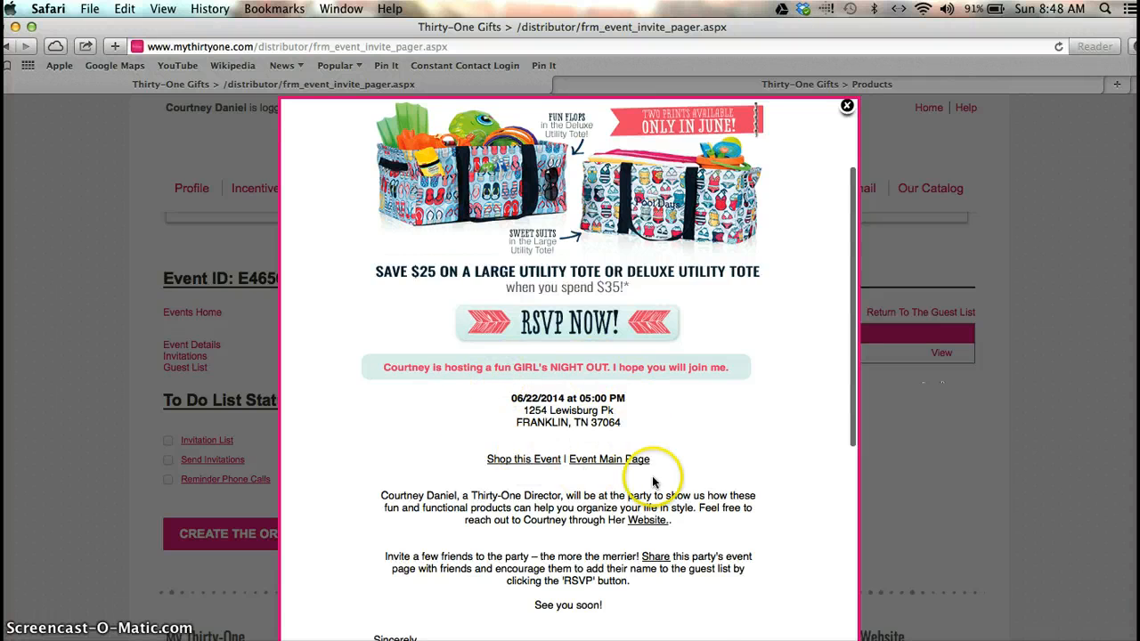
pyautogui.scroll(-5, 728, 488)
pyautogui.scroll(-5, 725, 489)
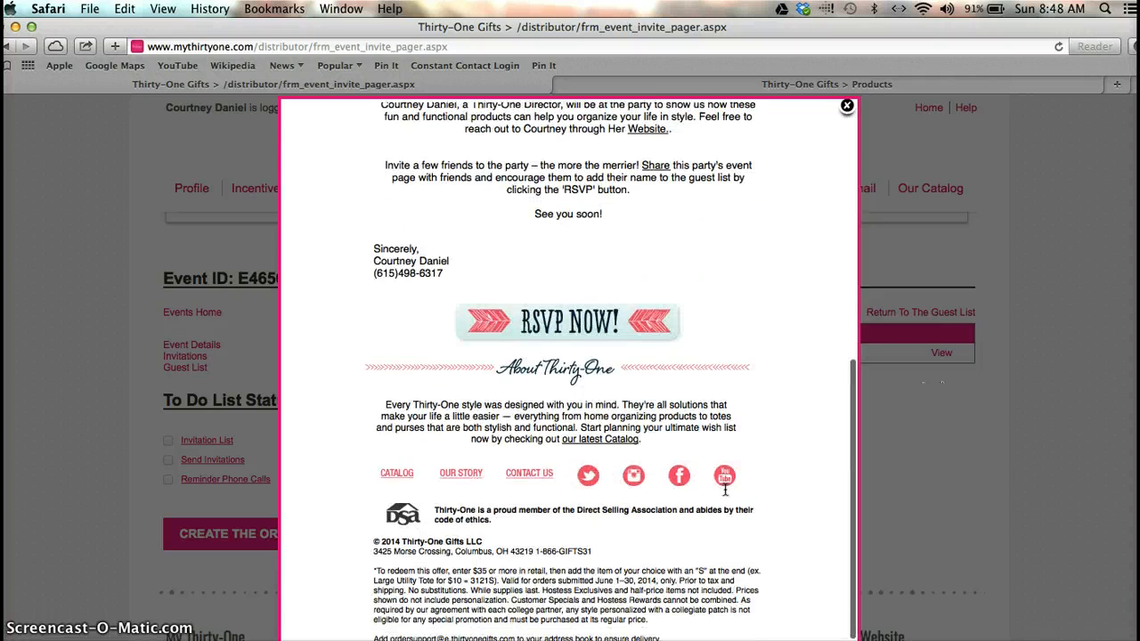
pyautogui.scroll(8, 725, 489)
pyautogui.scroll(2, 725, 489)
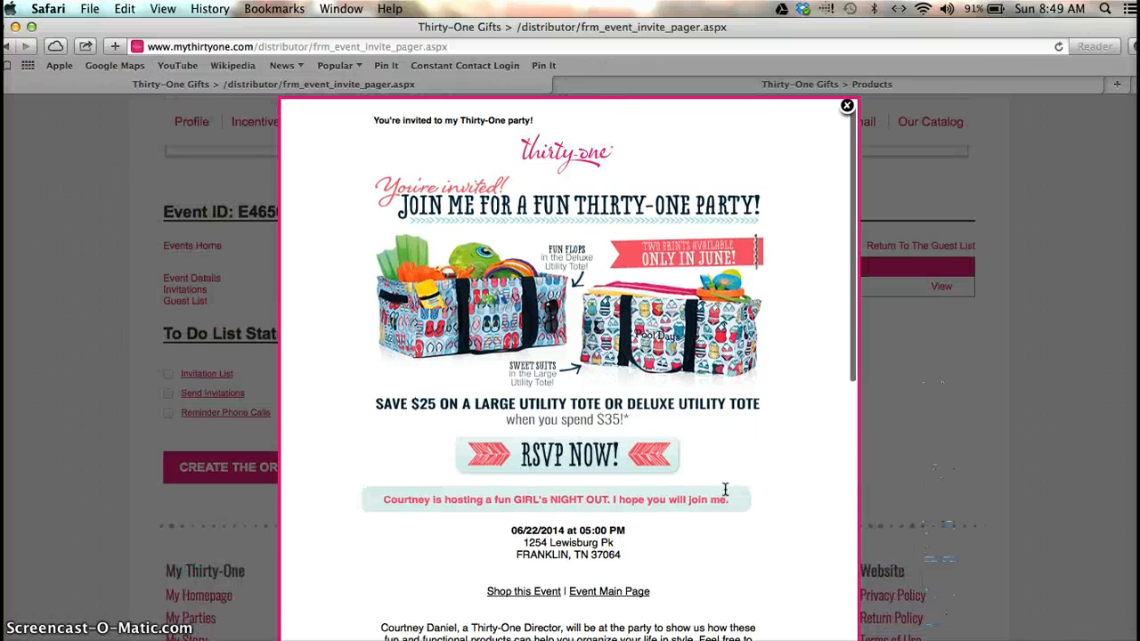
pyautogui.scroll(-2, 725, 489)
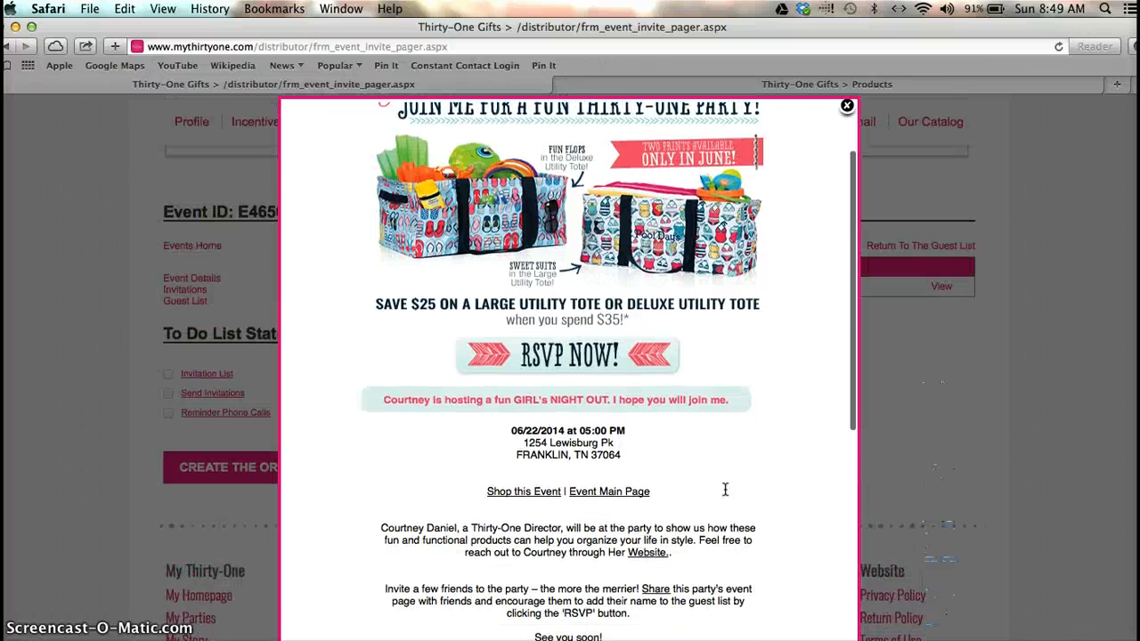
pyautogui.scroll(2, 725, 489)
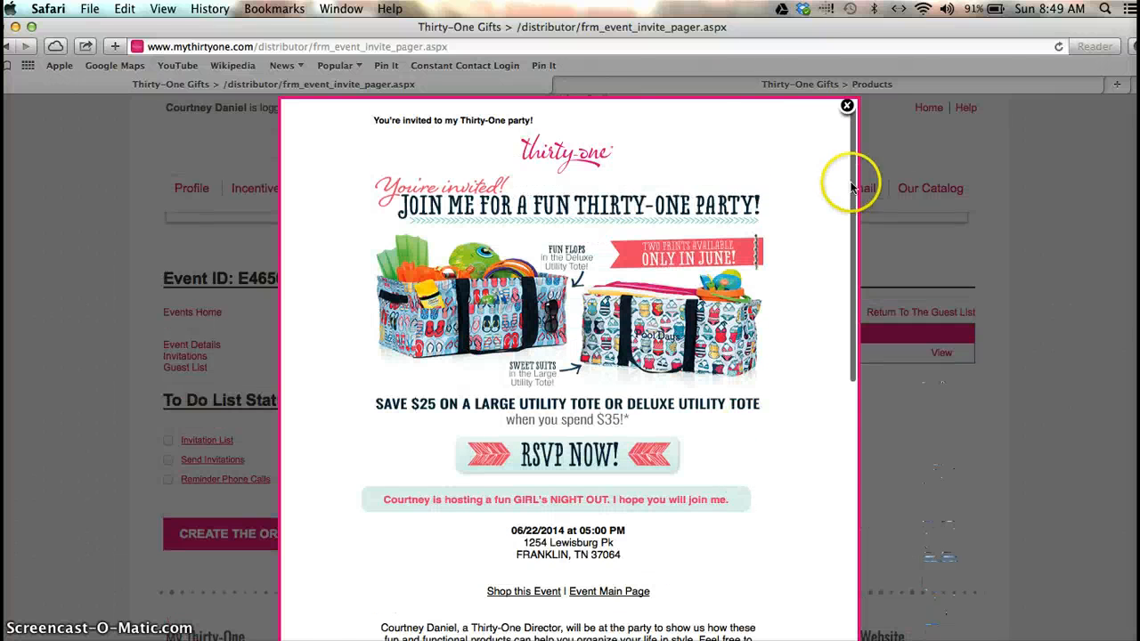
pyautogui.click(844, 106)
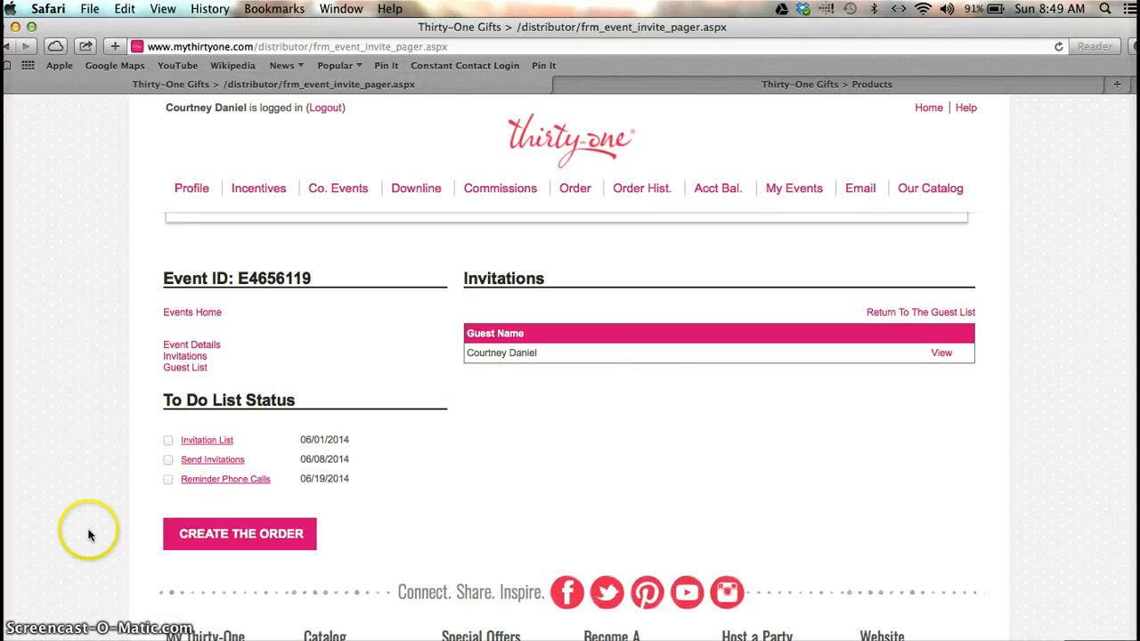
# Step: In the invitation settings, try saving the subject and message with Save & Continue to Guest List
pyautogui.click(185, 357)
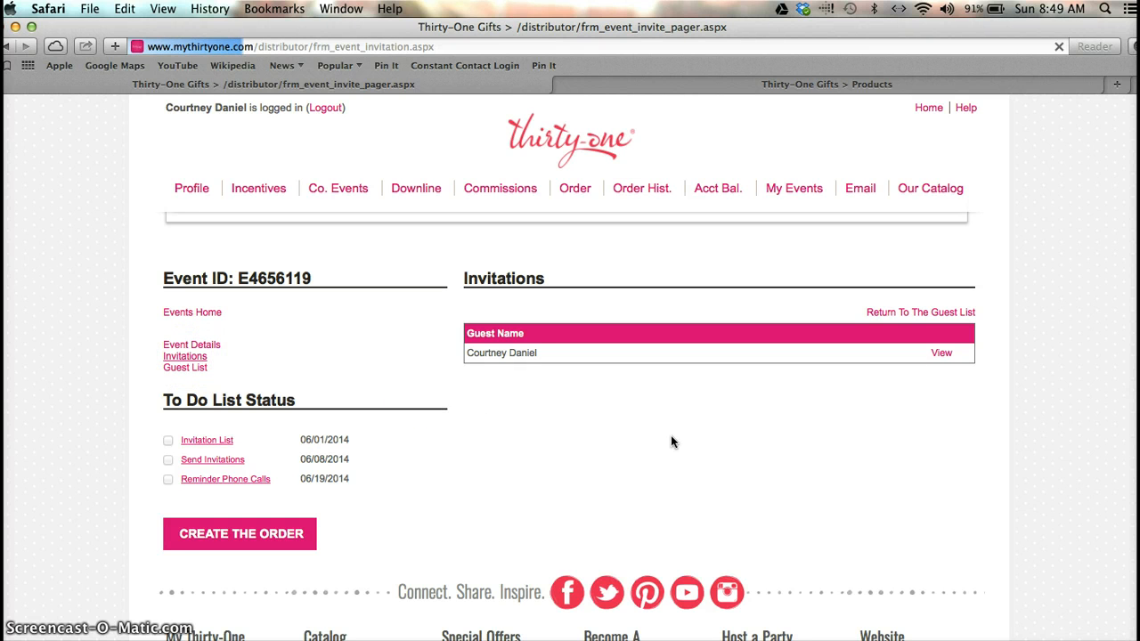
pyautogui.scroll(-5, 671, 436)
pyautogui.scroll(-5, 710, 436)
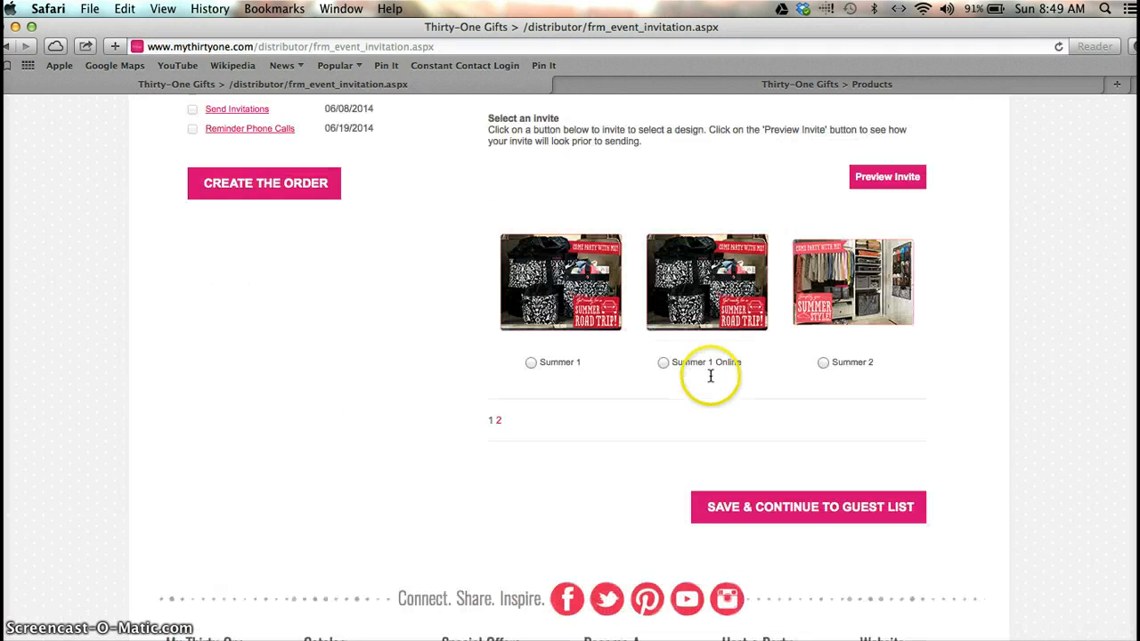
pyautogui.click(827, 499)
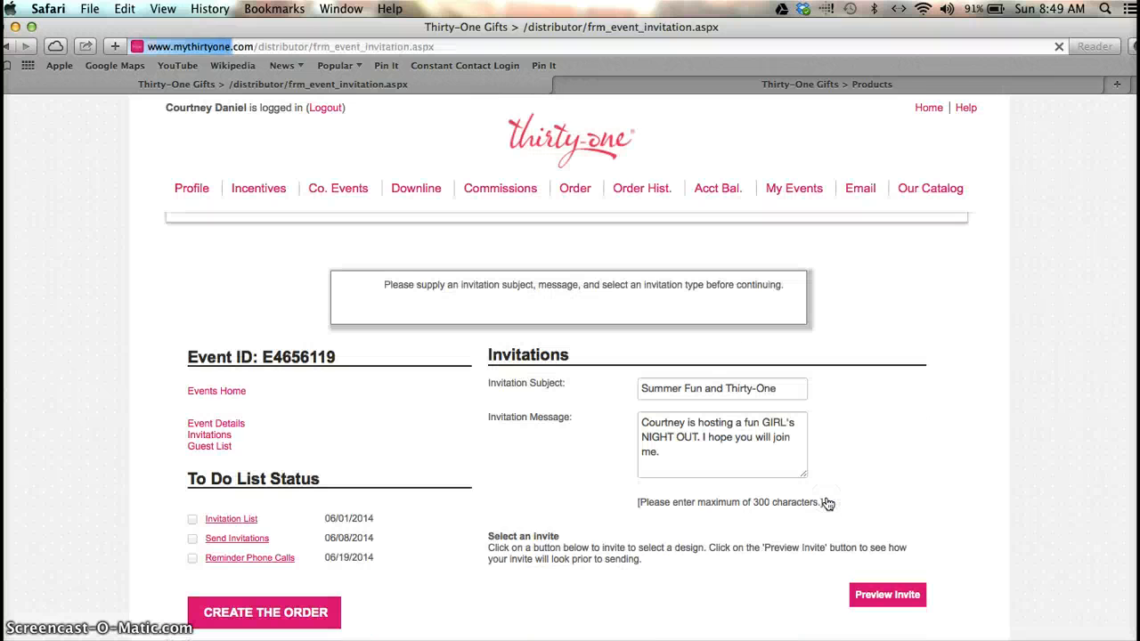
pyautogui.scroll(-5, 825, 429)
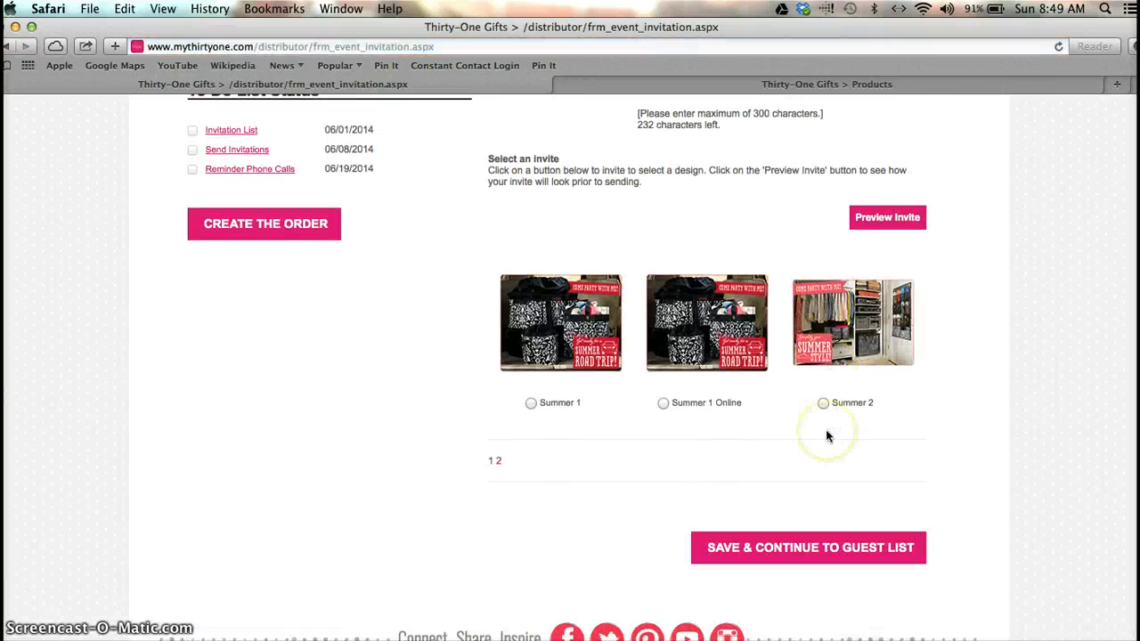
pyautogui.click(820, 554)
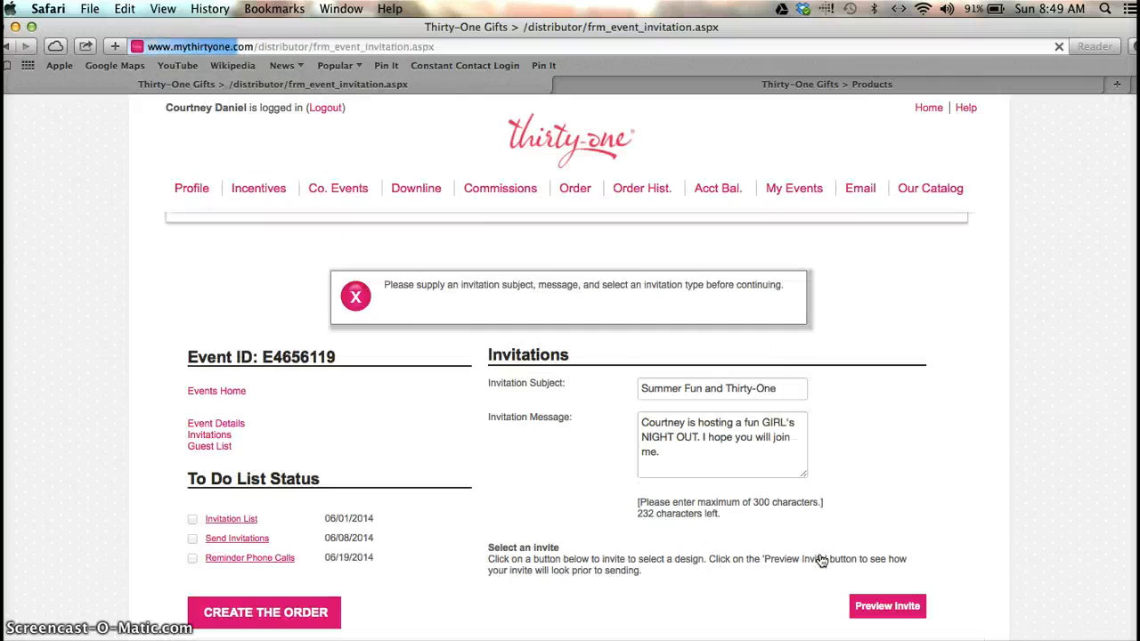
# Step: Retry saving the invitation settings despite the error message
pyautogui.scroll(-5, 821, 560)
pyautogui.scroll(-3, 822, 560)
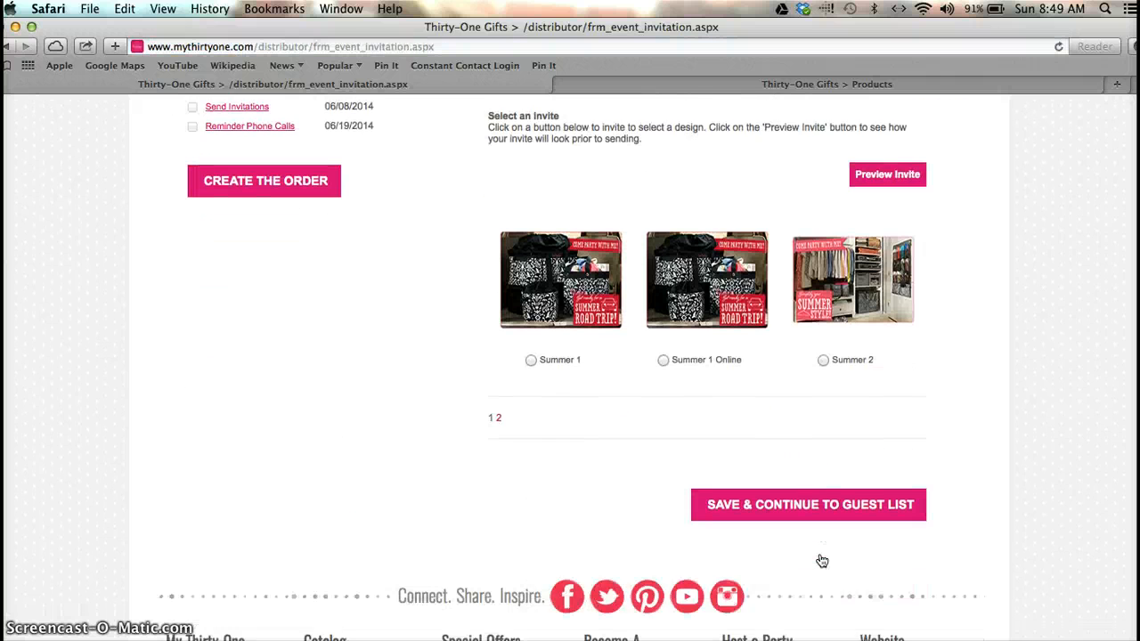
pyautogui.scroll(8, 821, 560)
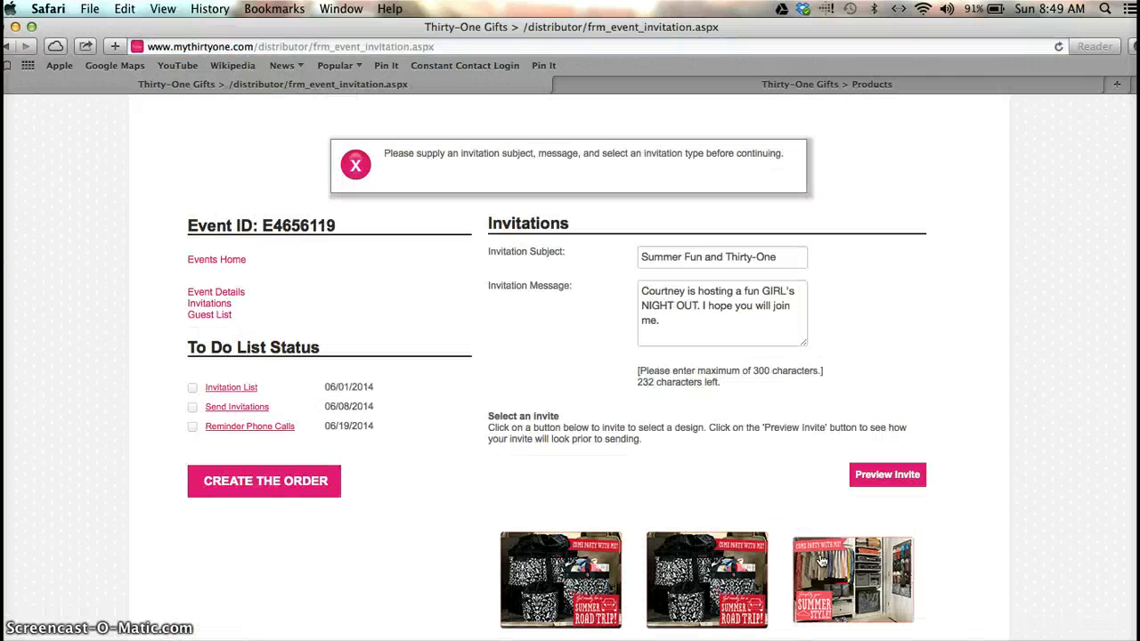
pyautogui.scroll(-3, 822, 560)
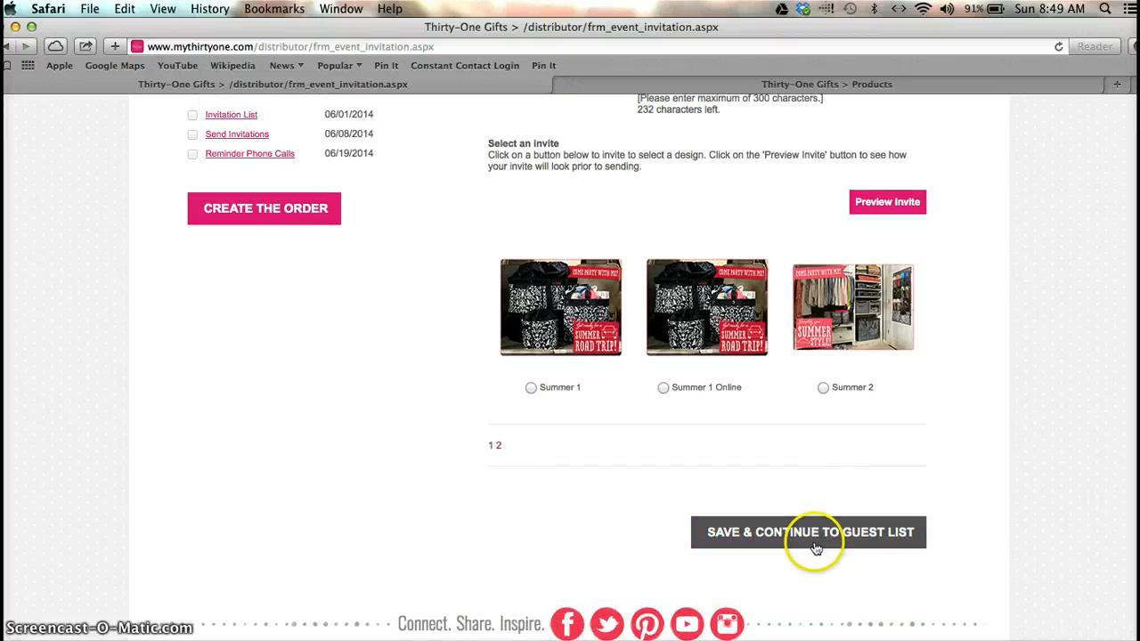
pyautogui.click(803, 532)
pyautogui.scroll(-3, 804, 532)
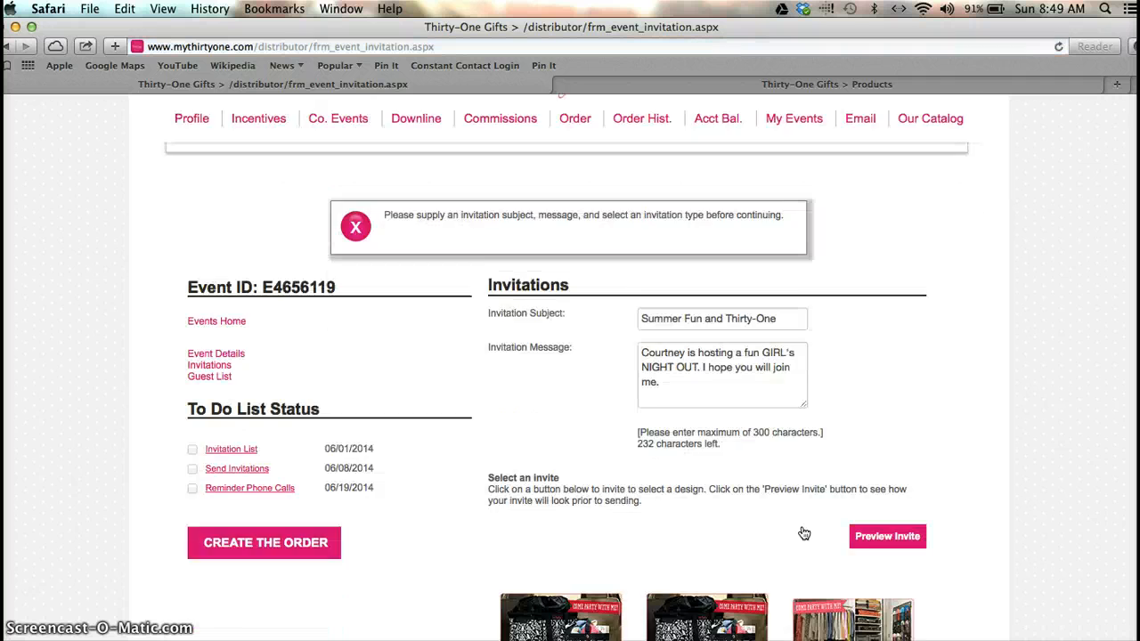
pyautogui.scroll(-3, 804, 532)
pyautogui.scroll(5, 804, 533)
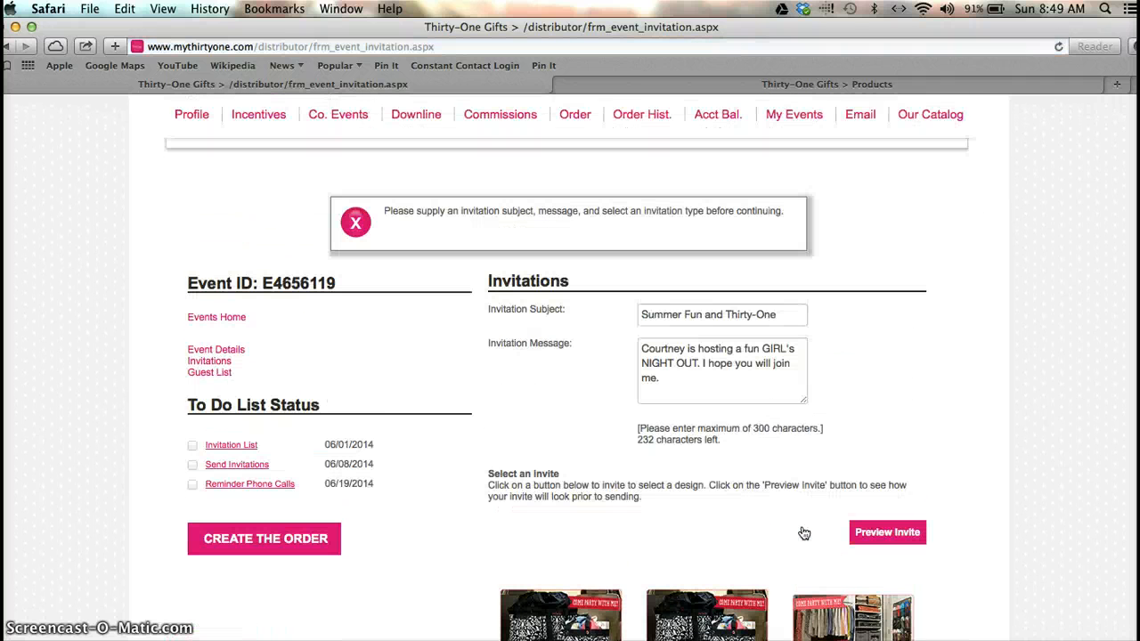
# Step: Reload the invitation settings, then go to the party event's details page
pyautogui.click(196, 366)
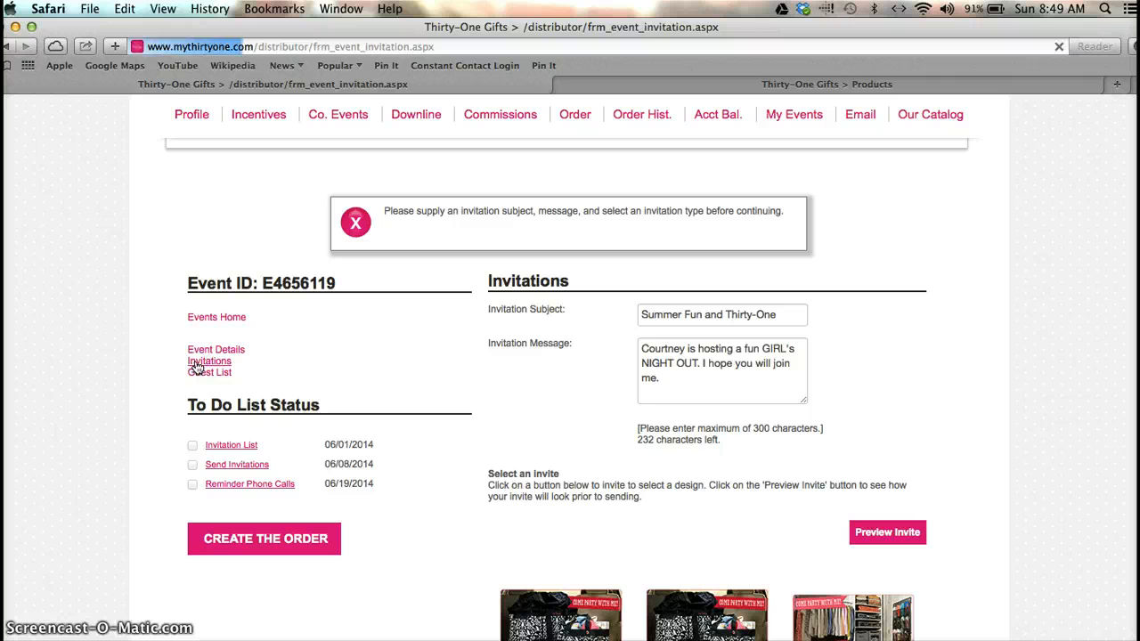
pyautogui.scroll(-6, 707, 374)
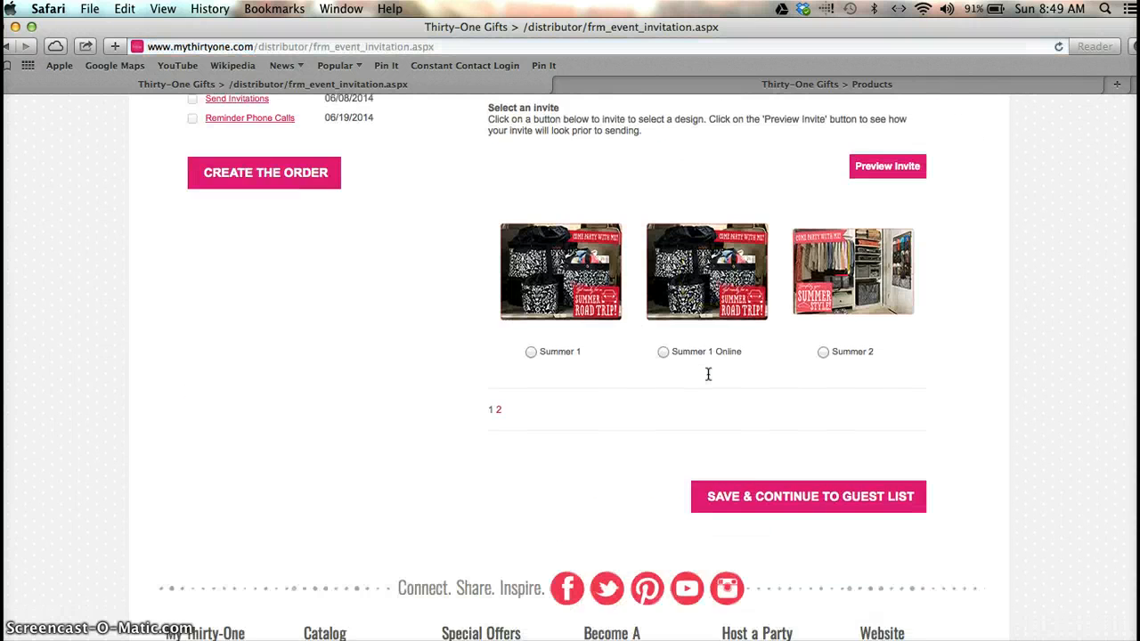
pyautogui.scroll(4, 570, 356)
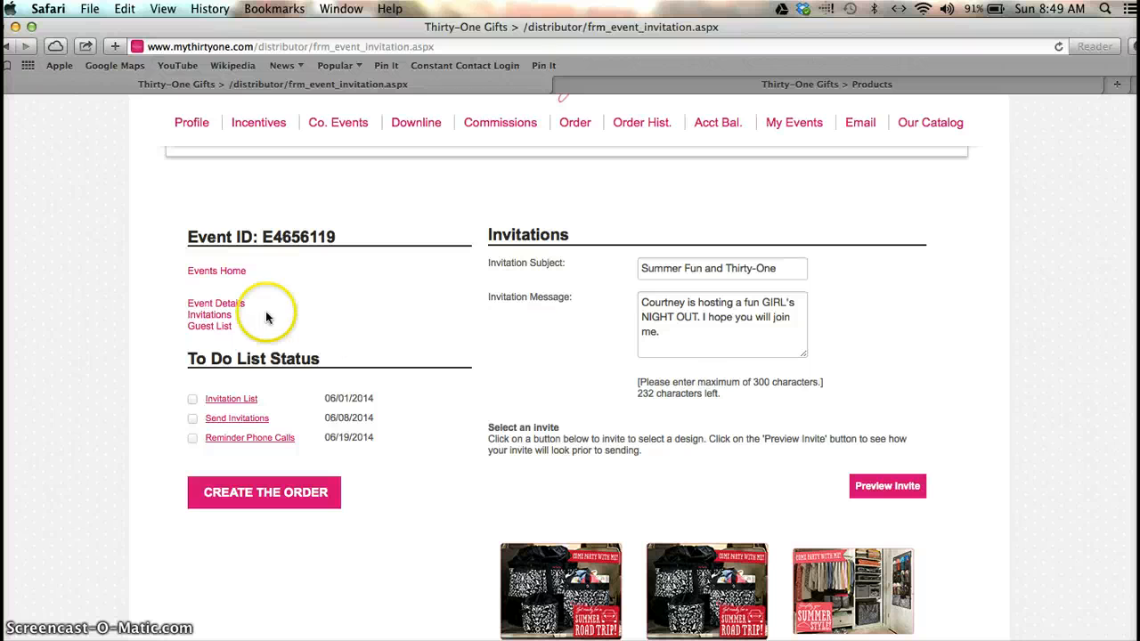
pyautogui.click(238, 306)
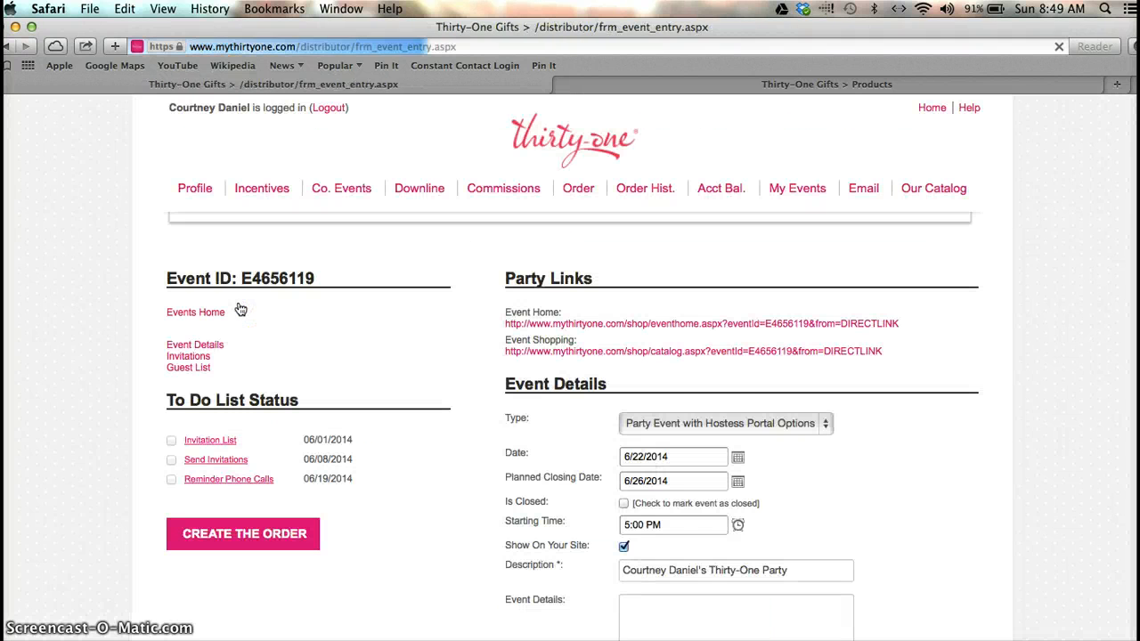
# Step: Send the party invitation e-mail to the one listed guest, then return to My Events
pyautogui.click(187, 367)
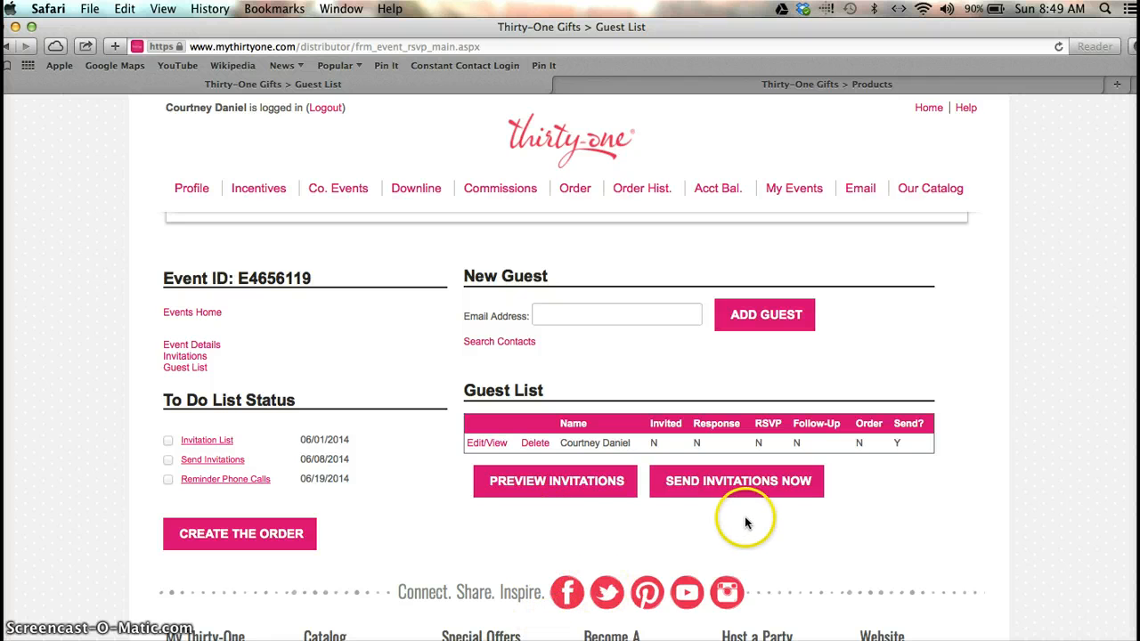
pyautogui.click(743, 493)
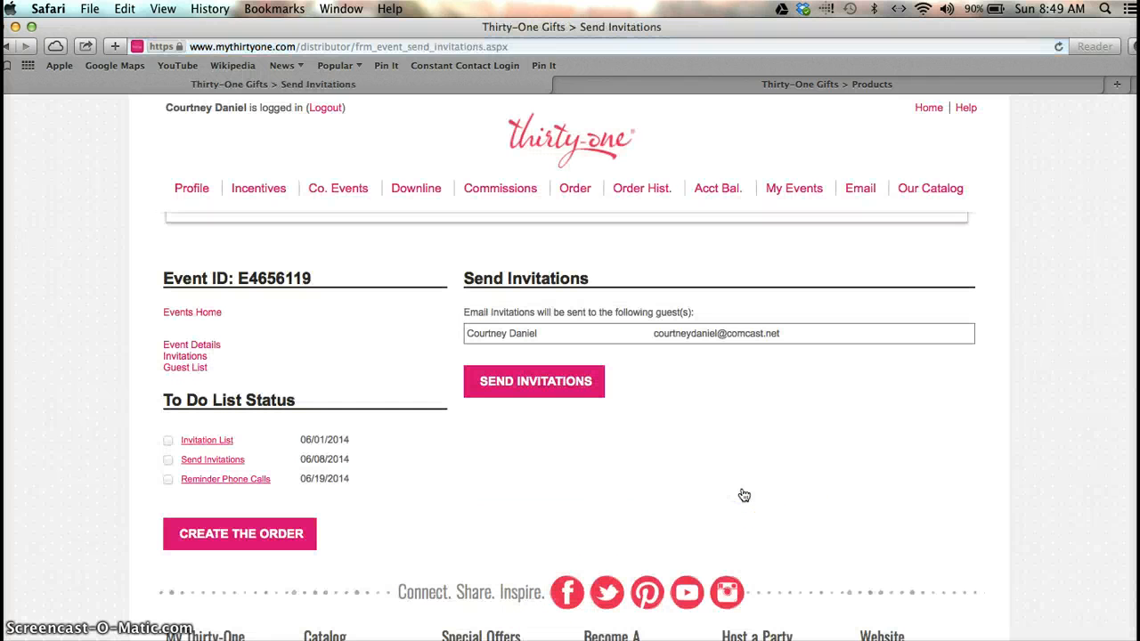
pyautogui.click(553, 392)
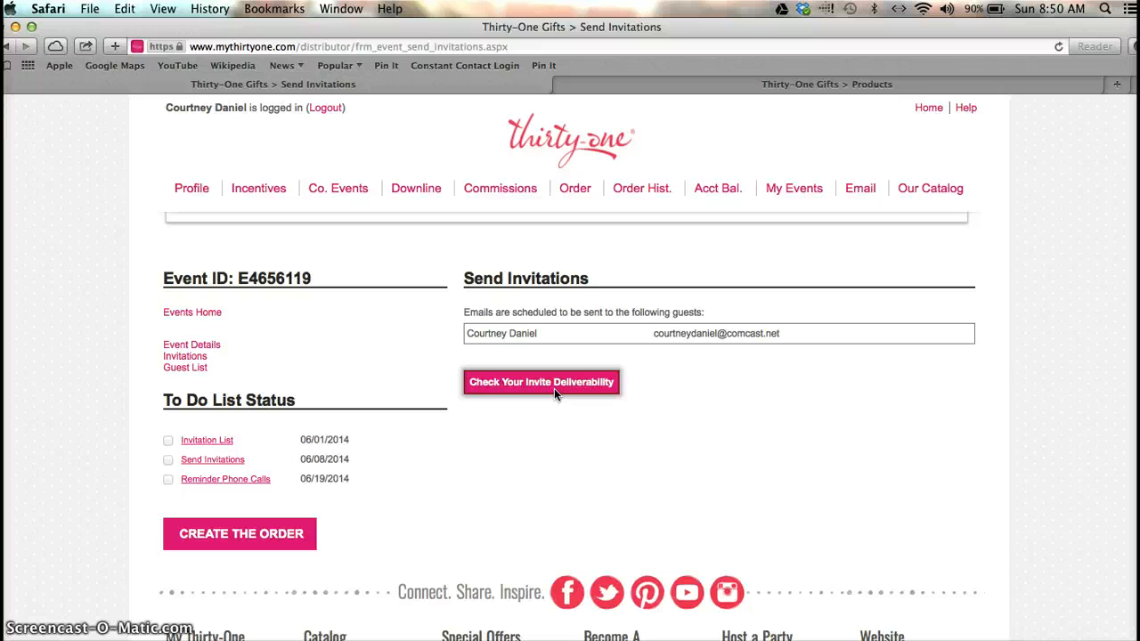
pyautogui.click(794, 189)
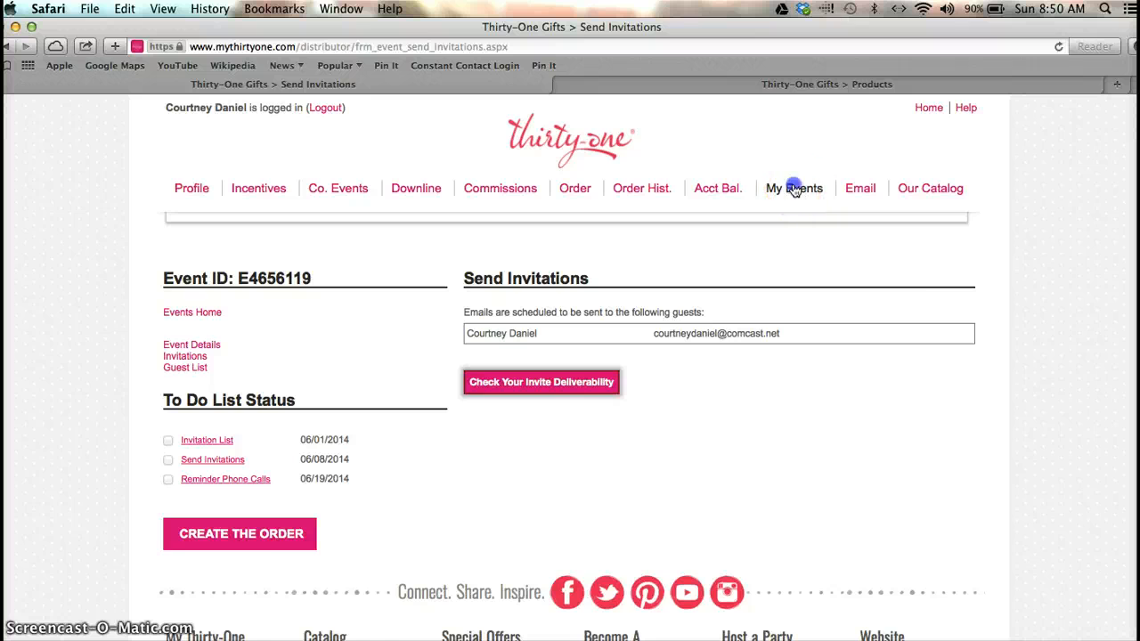